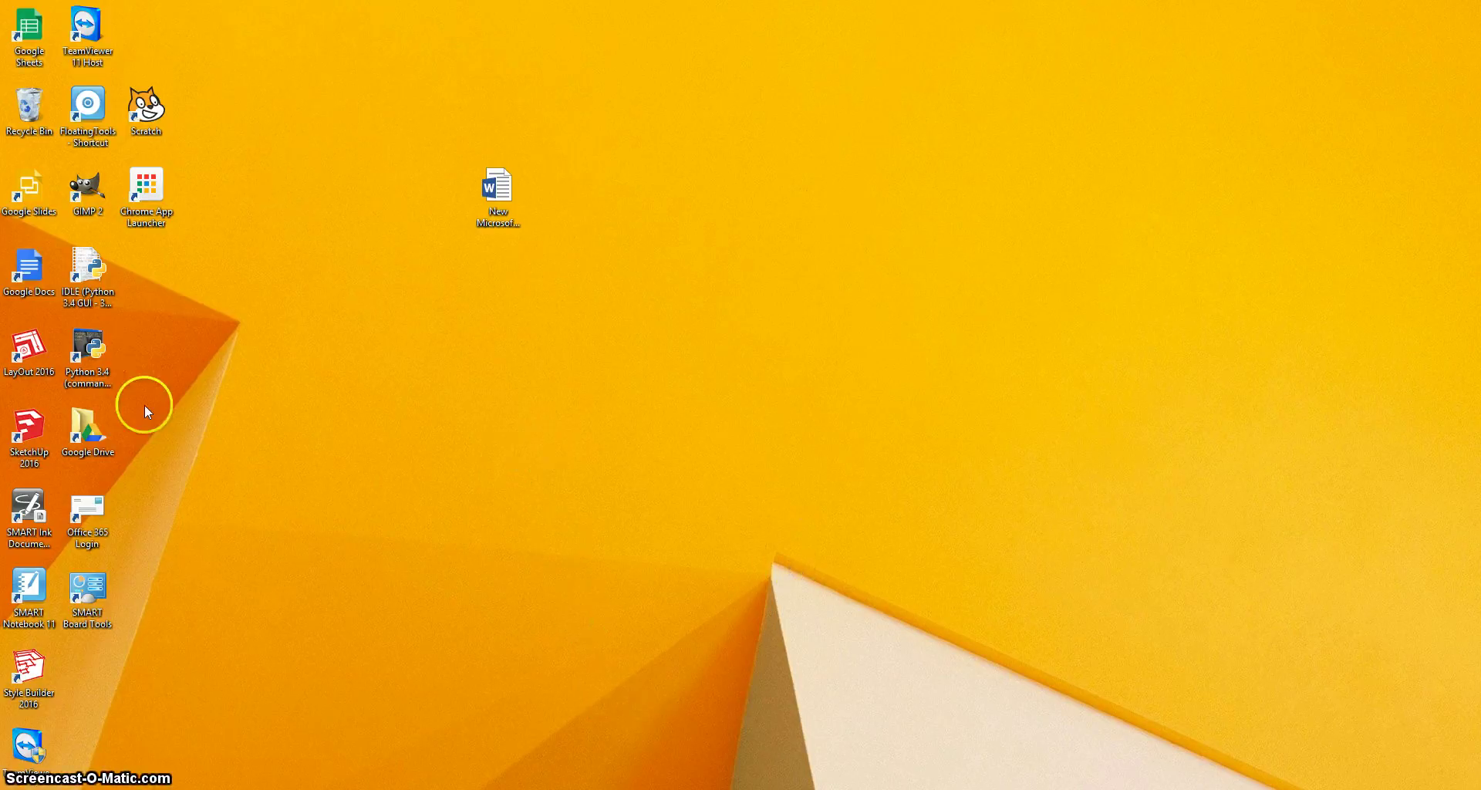
# Search the Start screen for Word 2013, open a blank document and dismiss the ink tools notice.
pyautogui.click(87, 353)
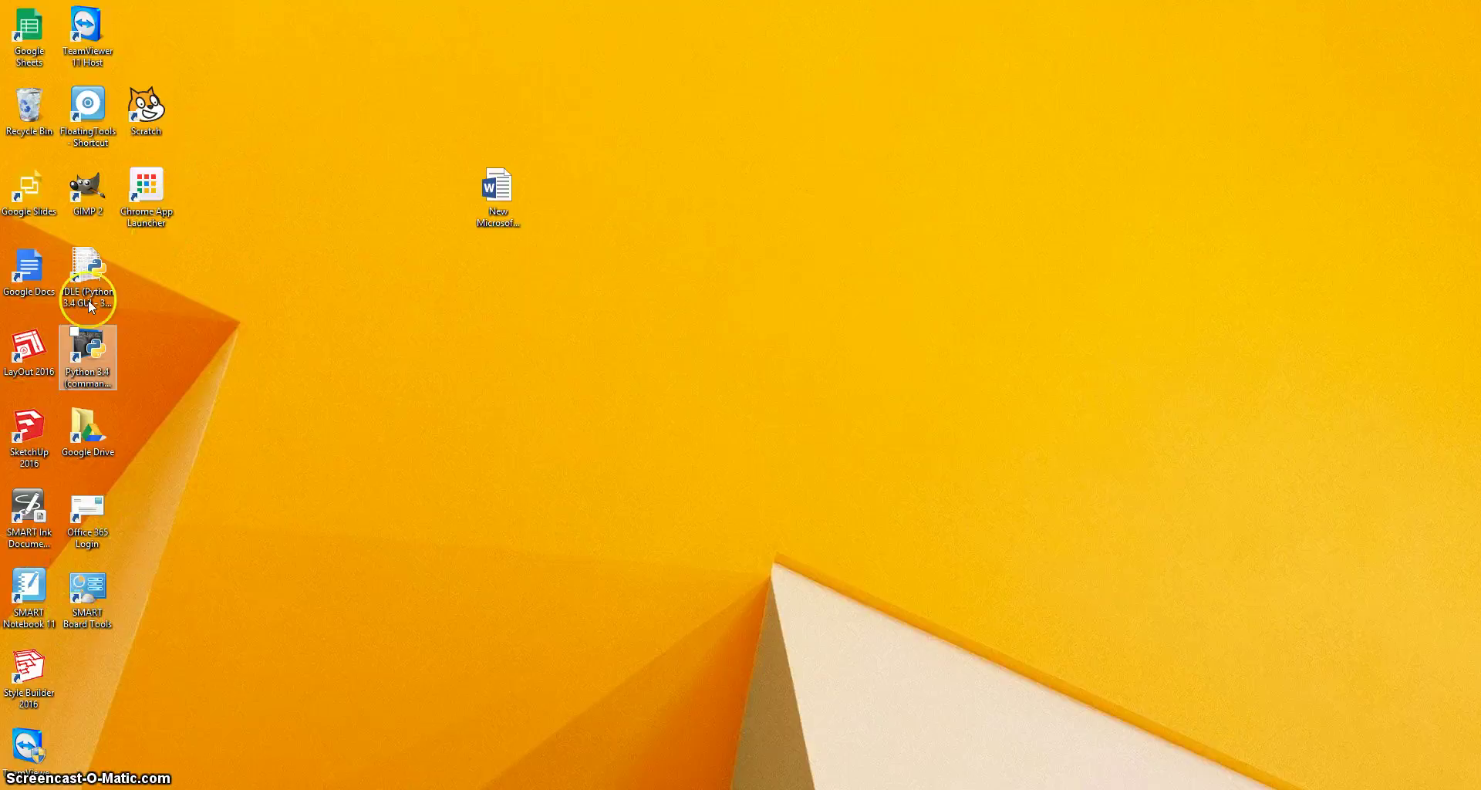
pyautogui.click(317, 531)
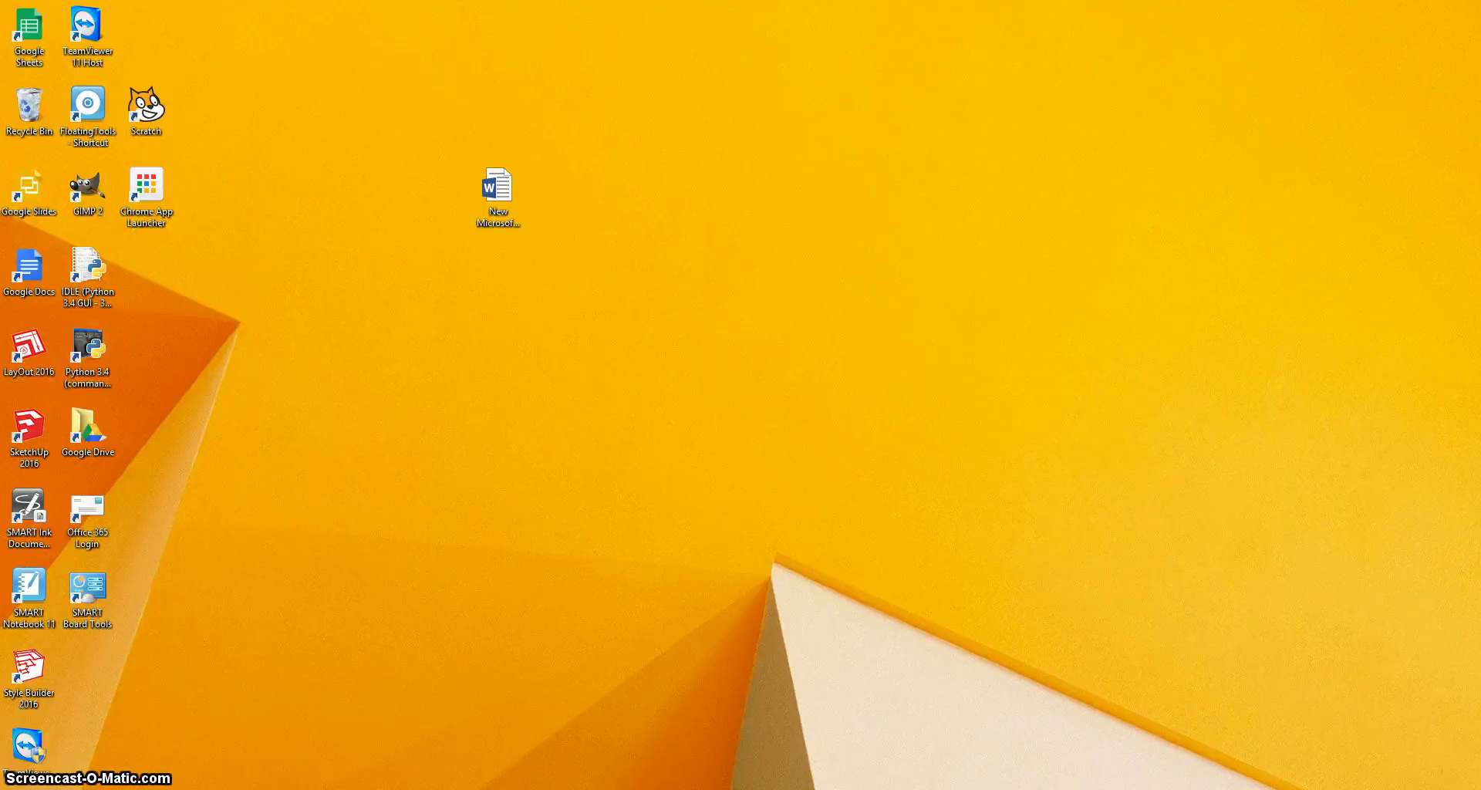
pyautogui.press('super')
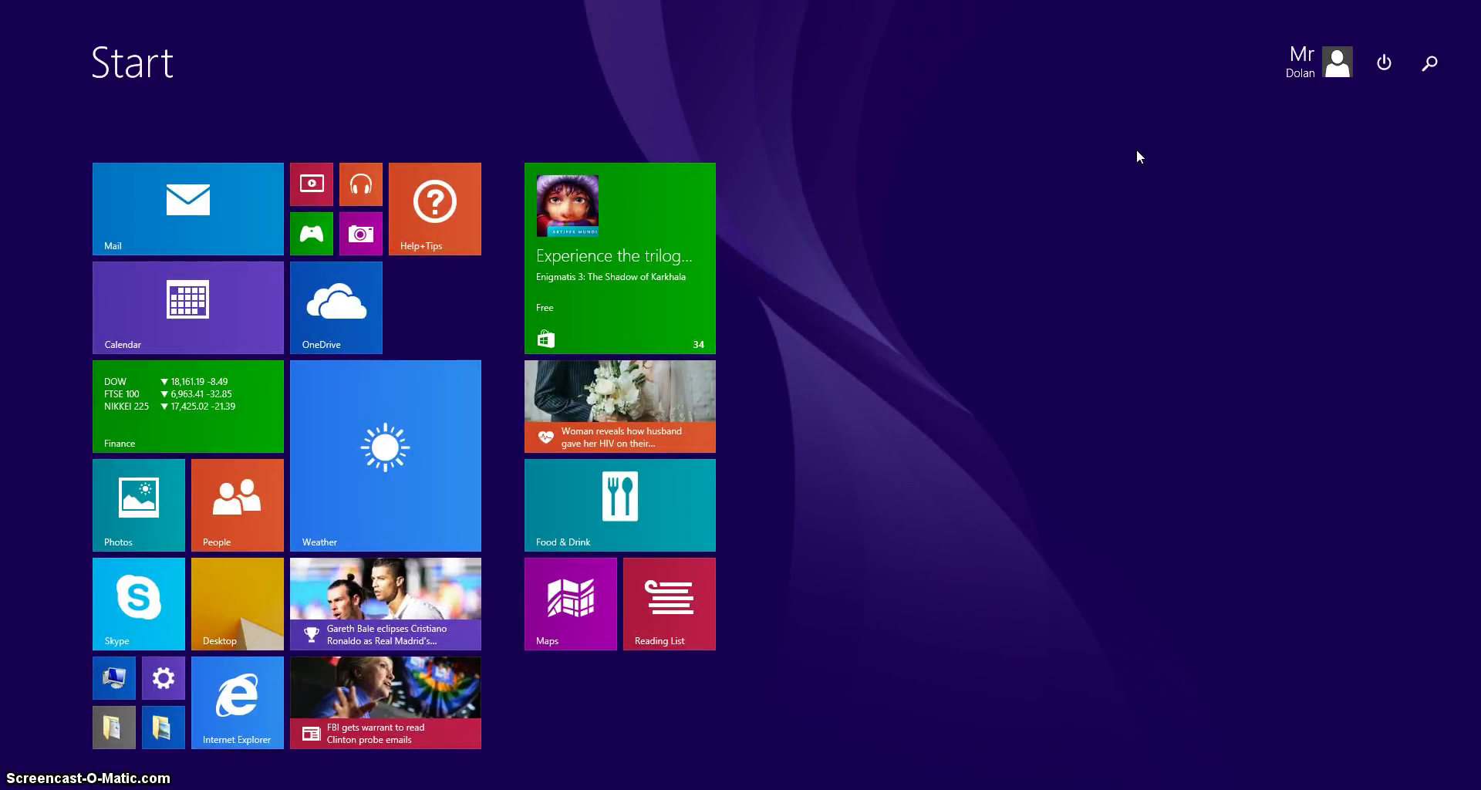
pyautogui.write('word 2013')
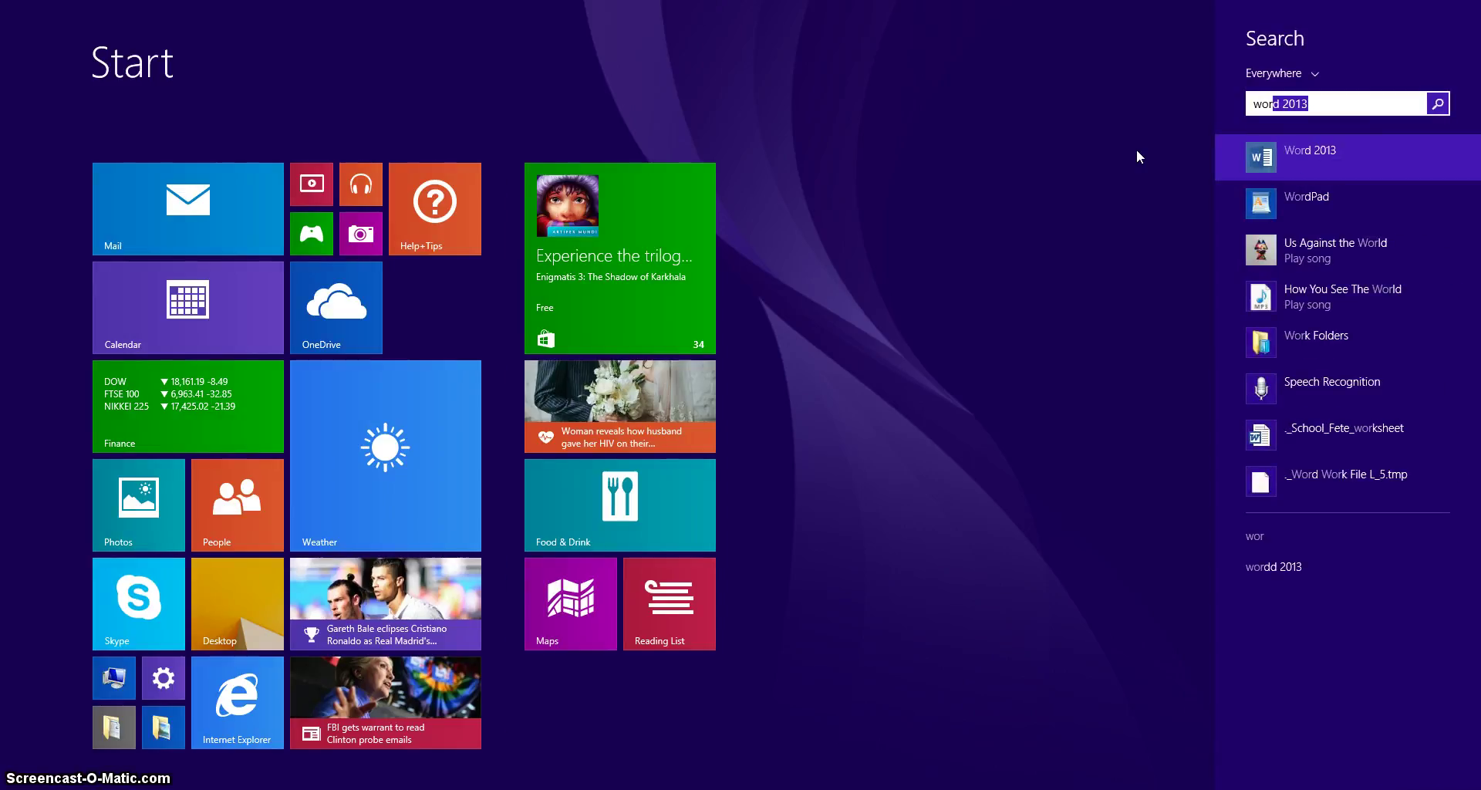
pyautogui.press('Return')
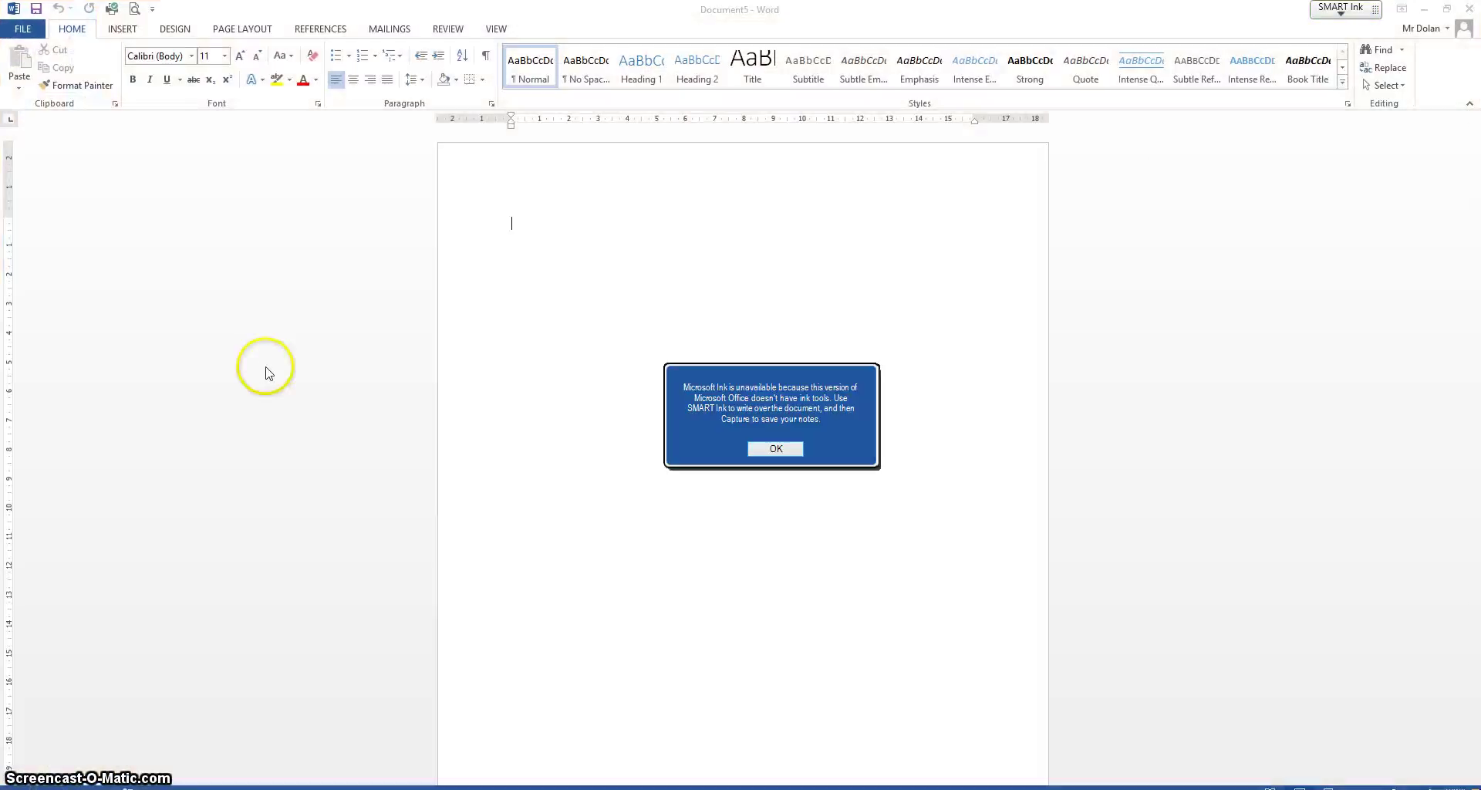
pyautogui.click(772, 450)
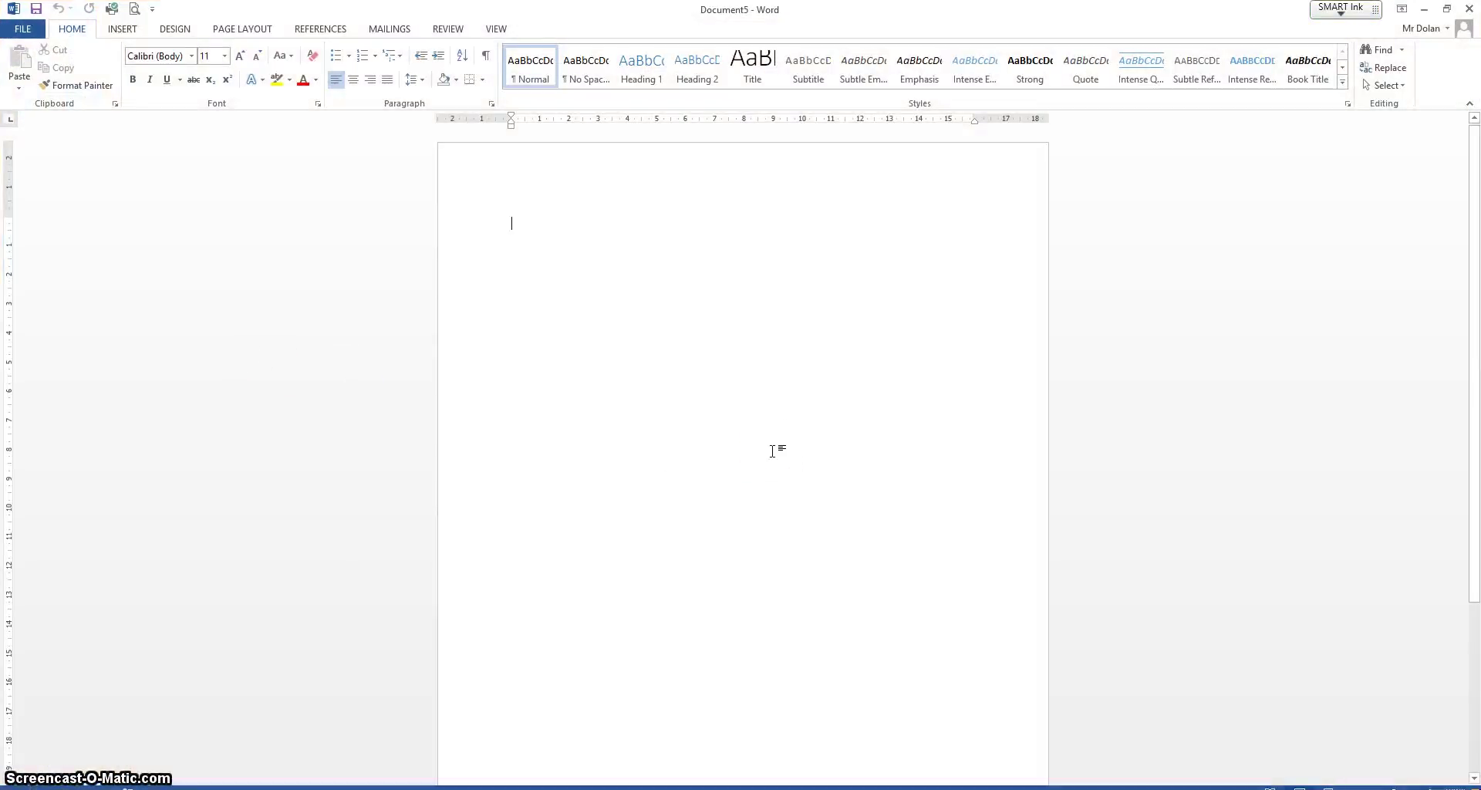
# Start saving the document under a new name on the computer, browsing to the student's Documents > Computing > Digital Literacy folder.
pyautogui.click(7, 33)
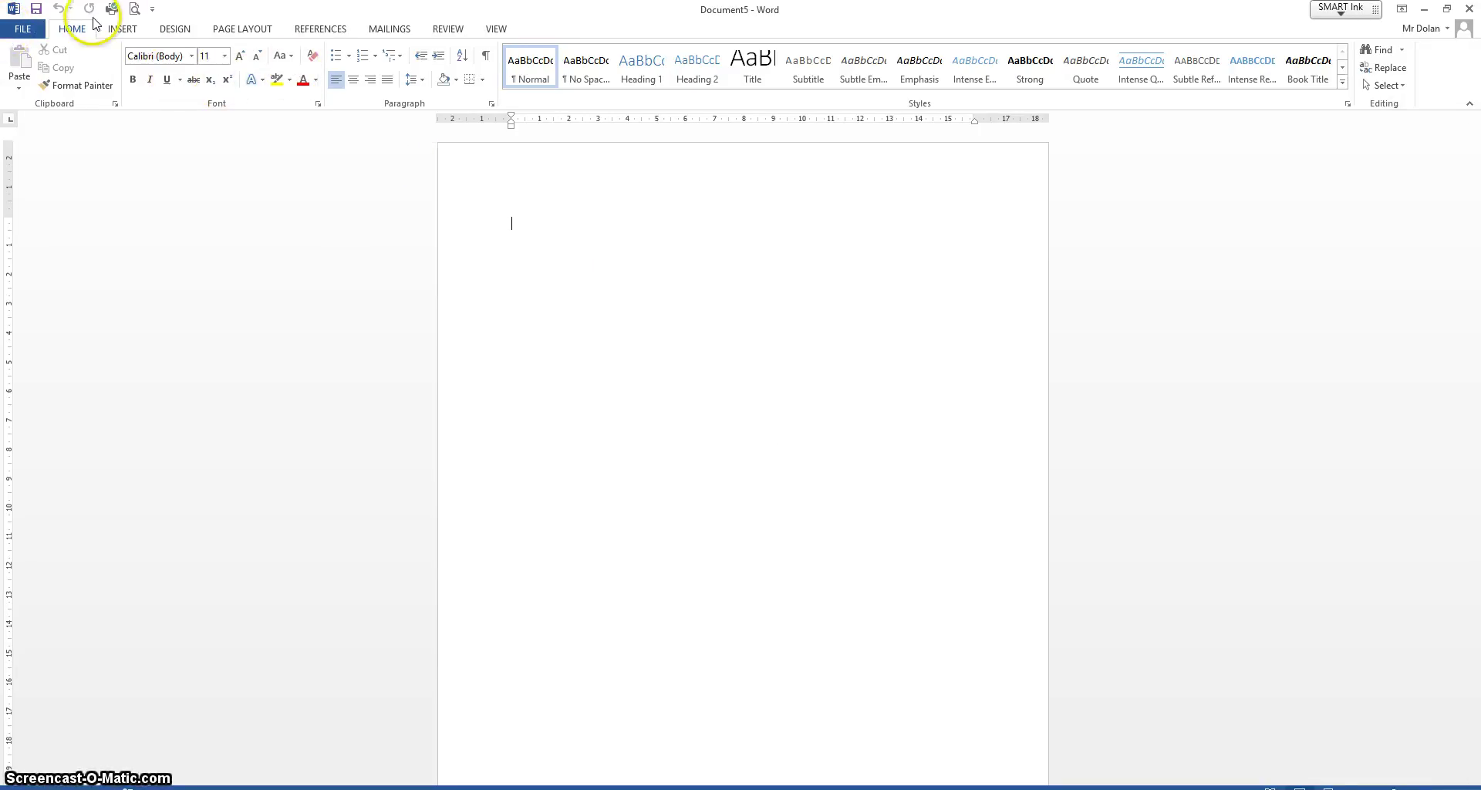
pyautogui.click(21, 35)
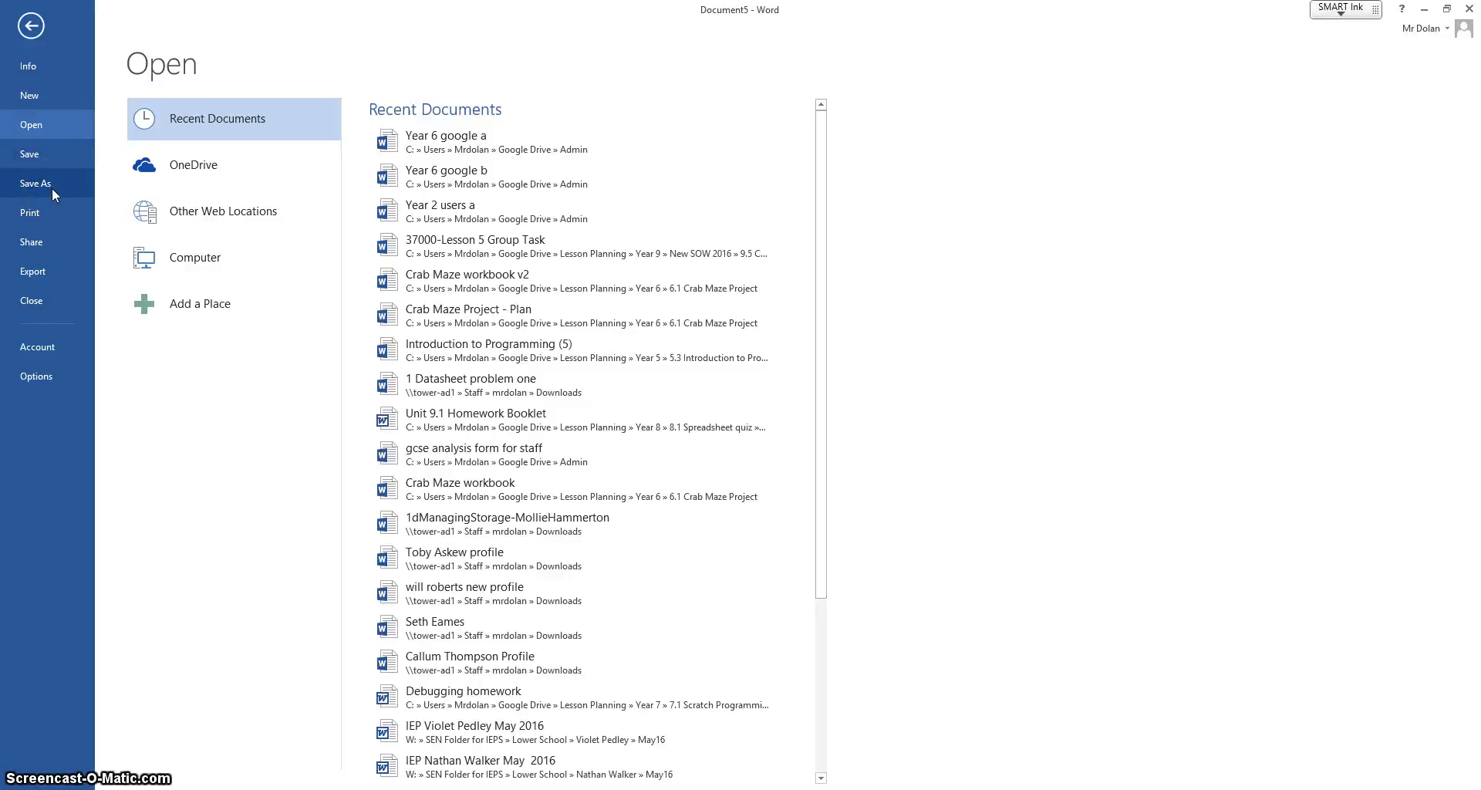
pyautogui.click(51, 186)
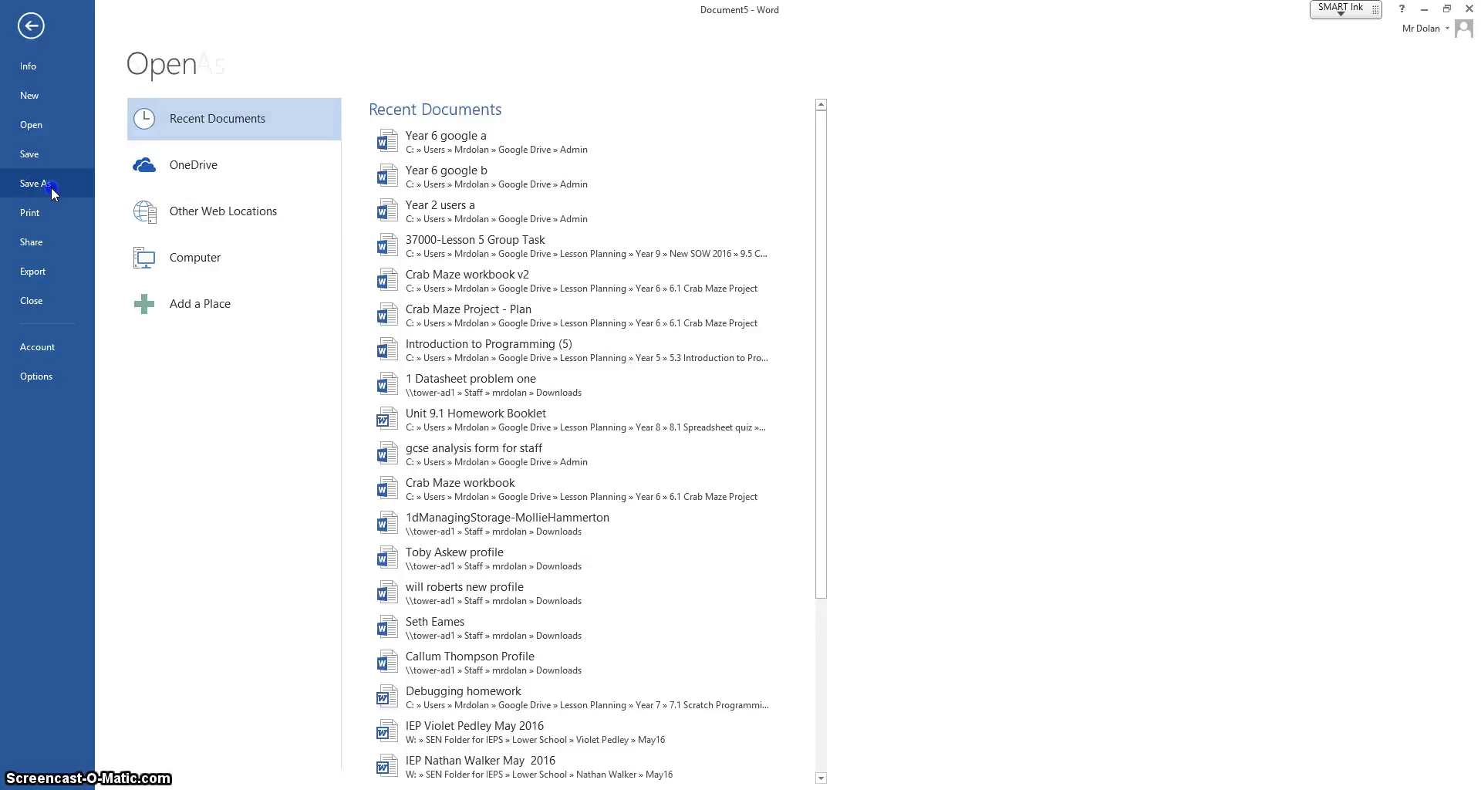
pyautogui.click(494, 180)
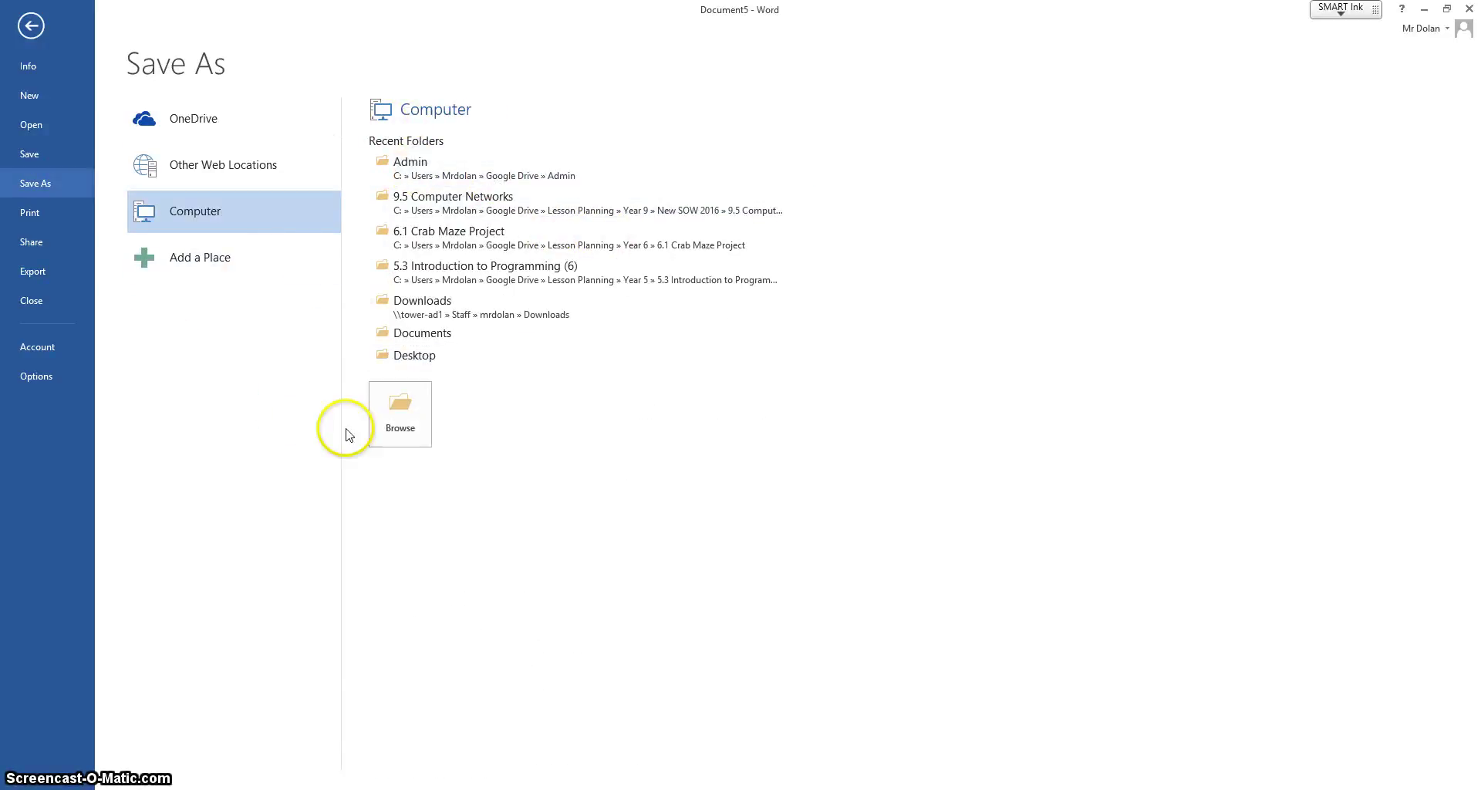
pyautogui.click(393, 423)
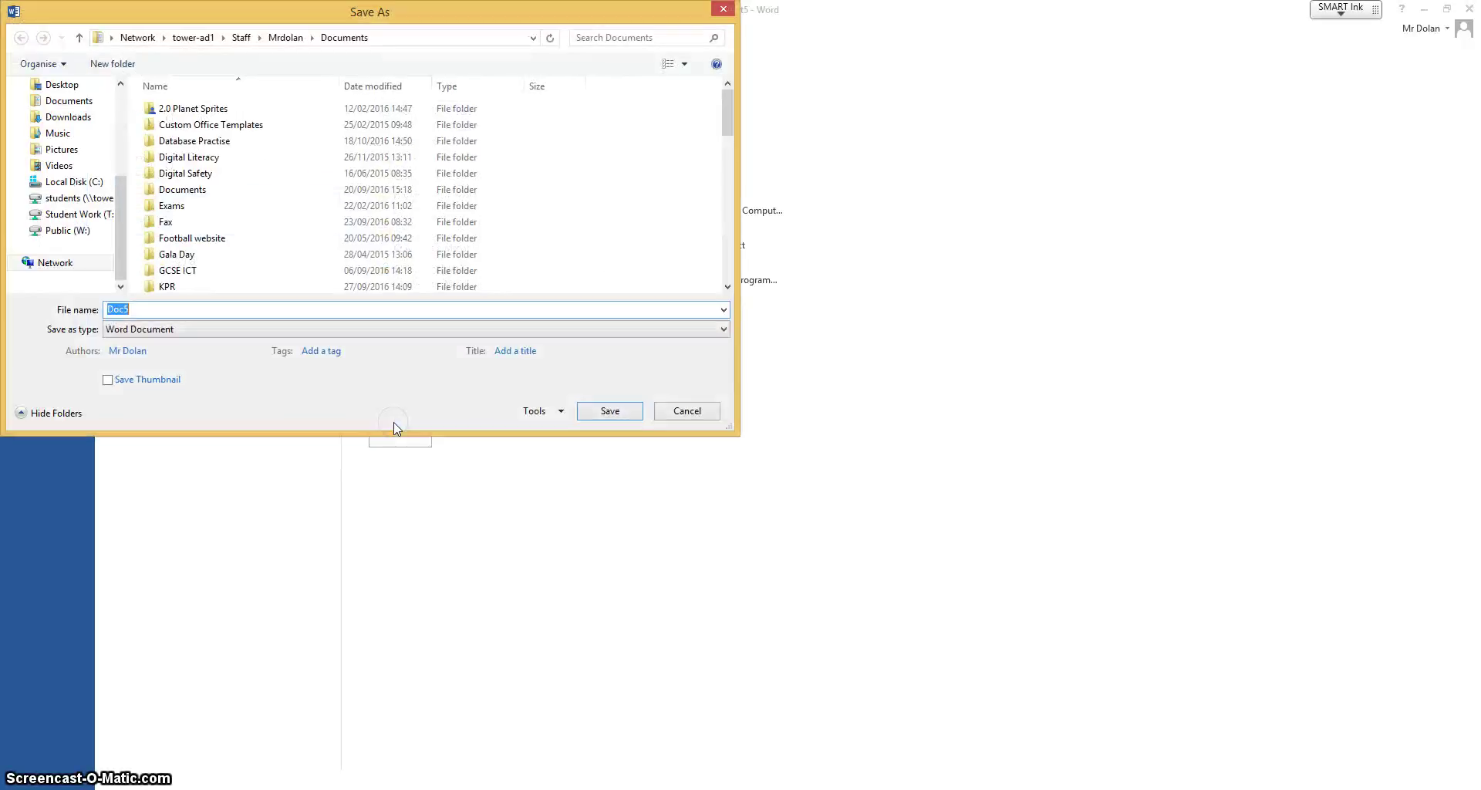
pyautogui.click(71, 103)
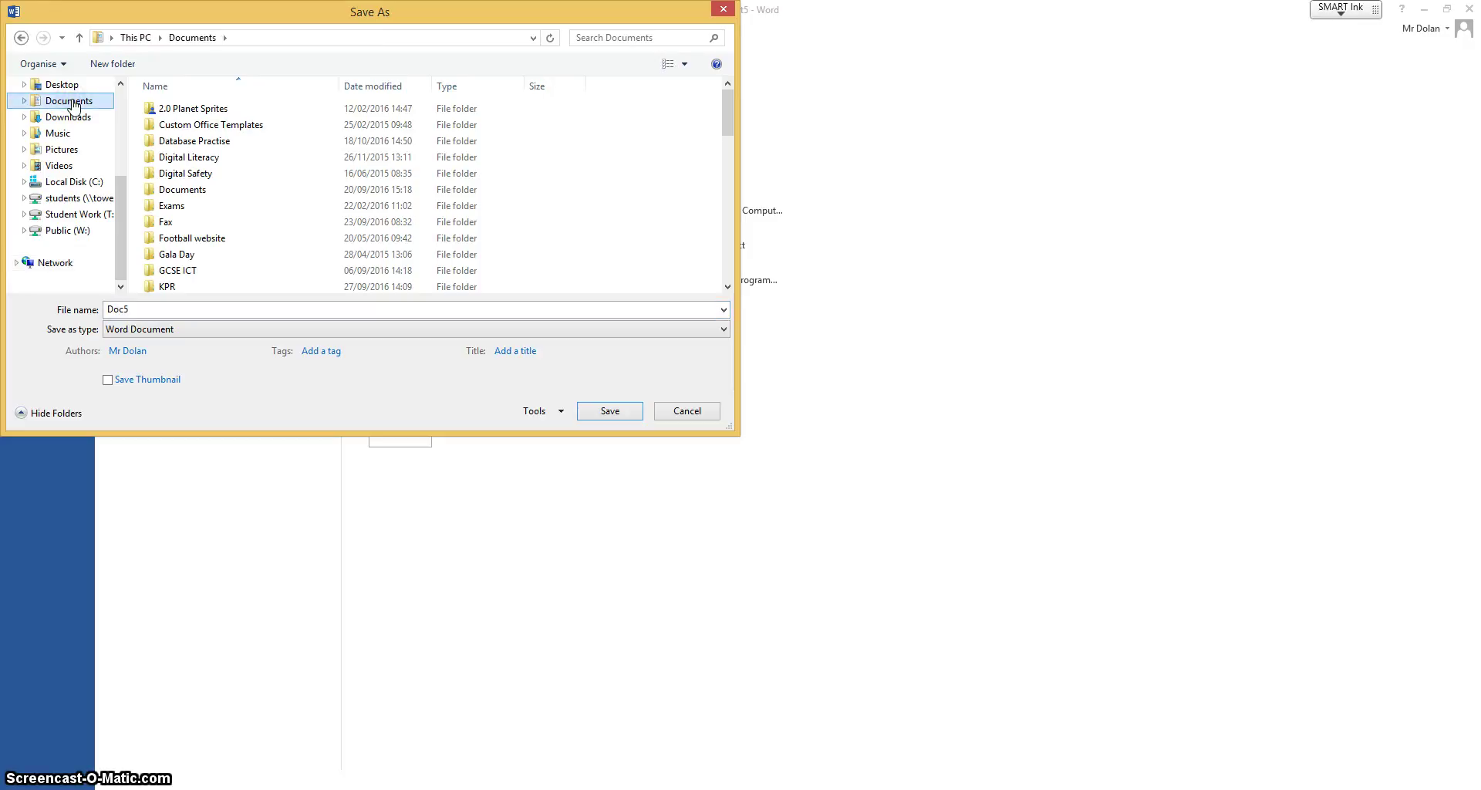
pyautogui.click(201, 109)
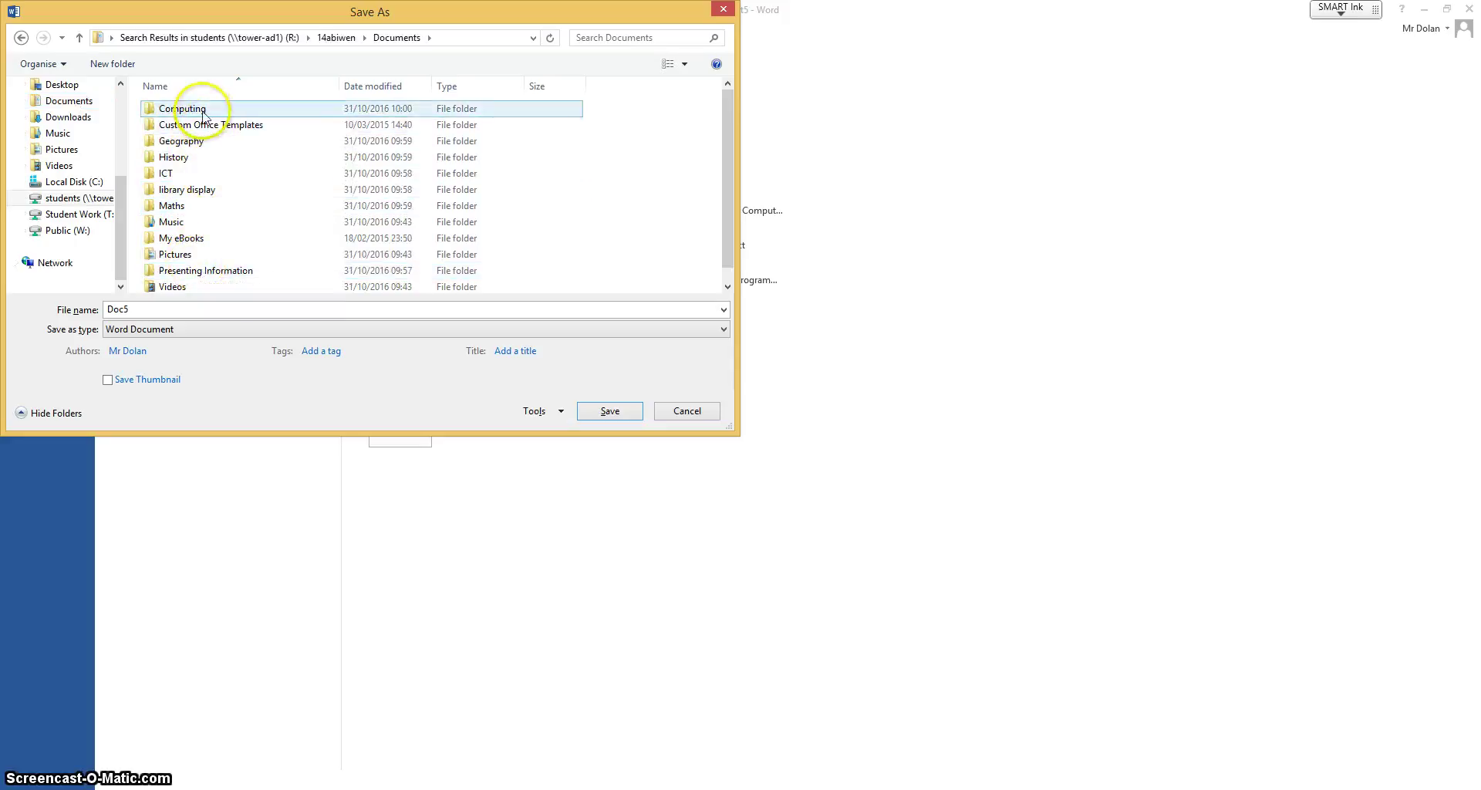
pyautogui.doubleClick(202, 112)
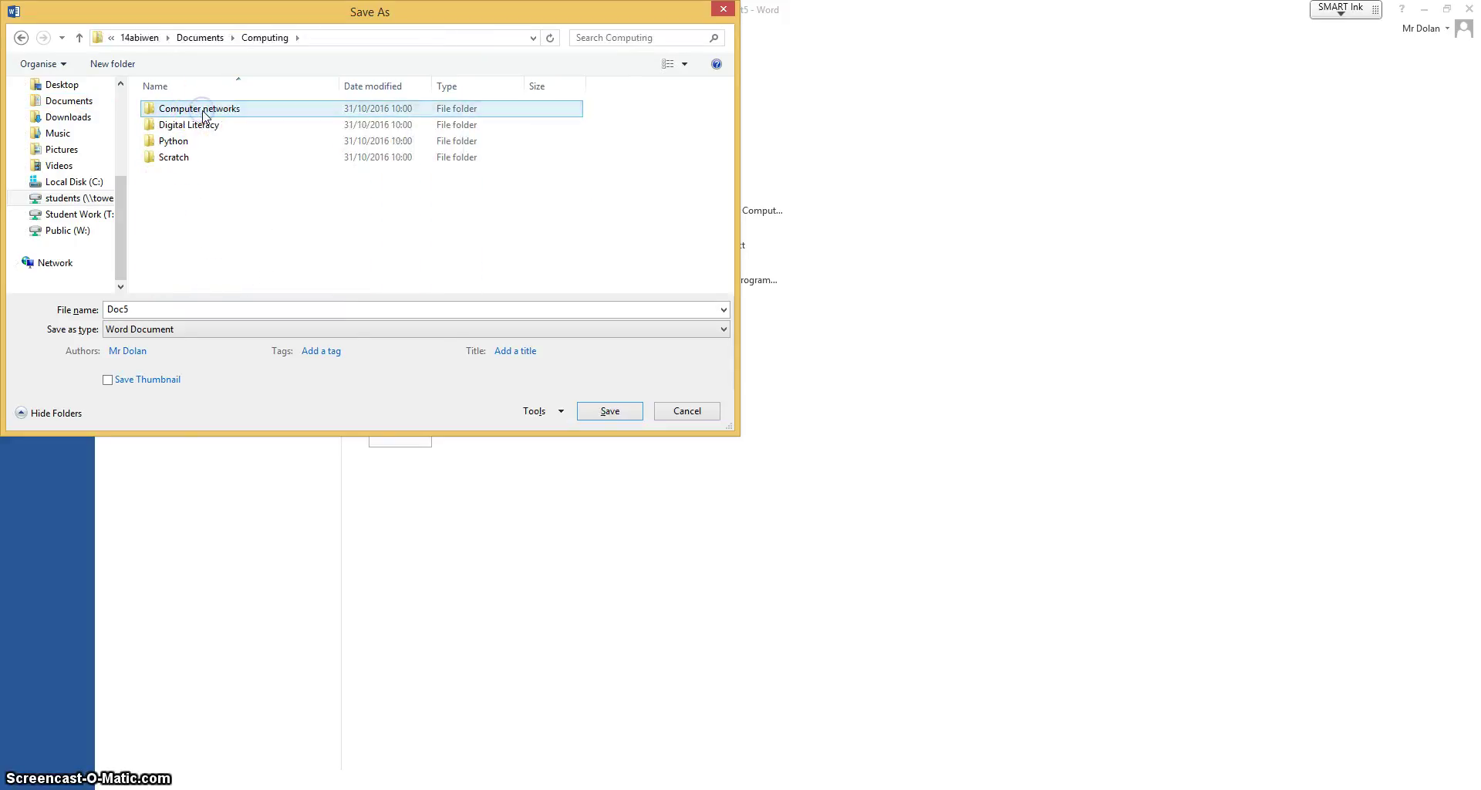
pyautogui.click(205, 128)
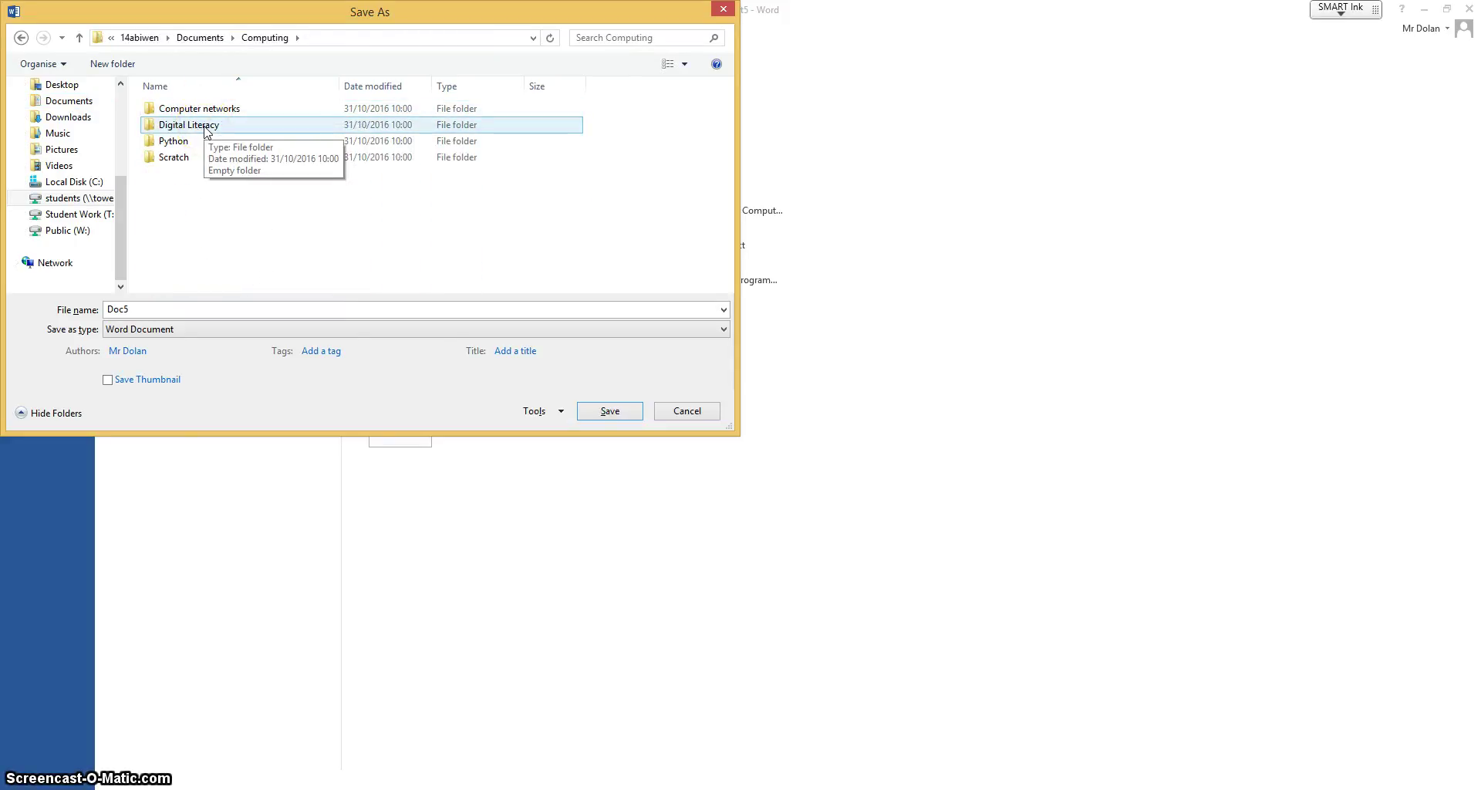
pyautogui.doubleClick(205, 128)
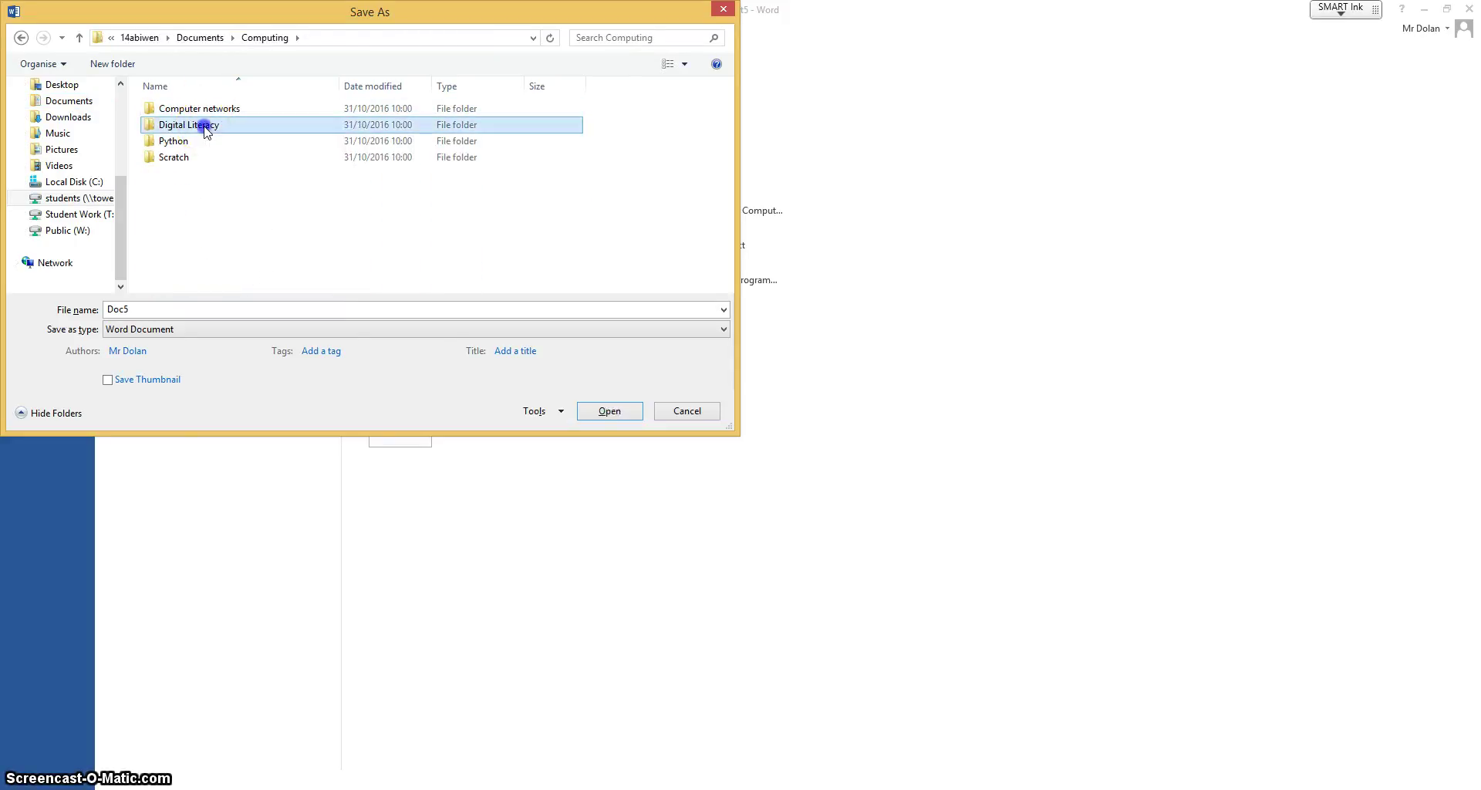
# Name the file Timetable and save it as a Word Document.
pyautogui.doubleClick(124, 308)
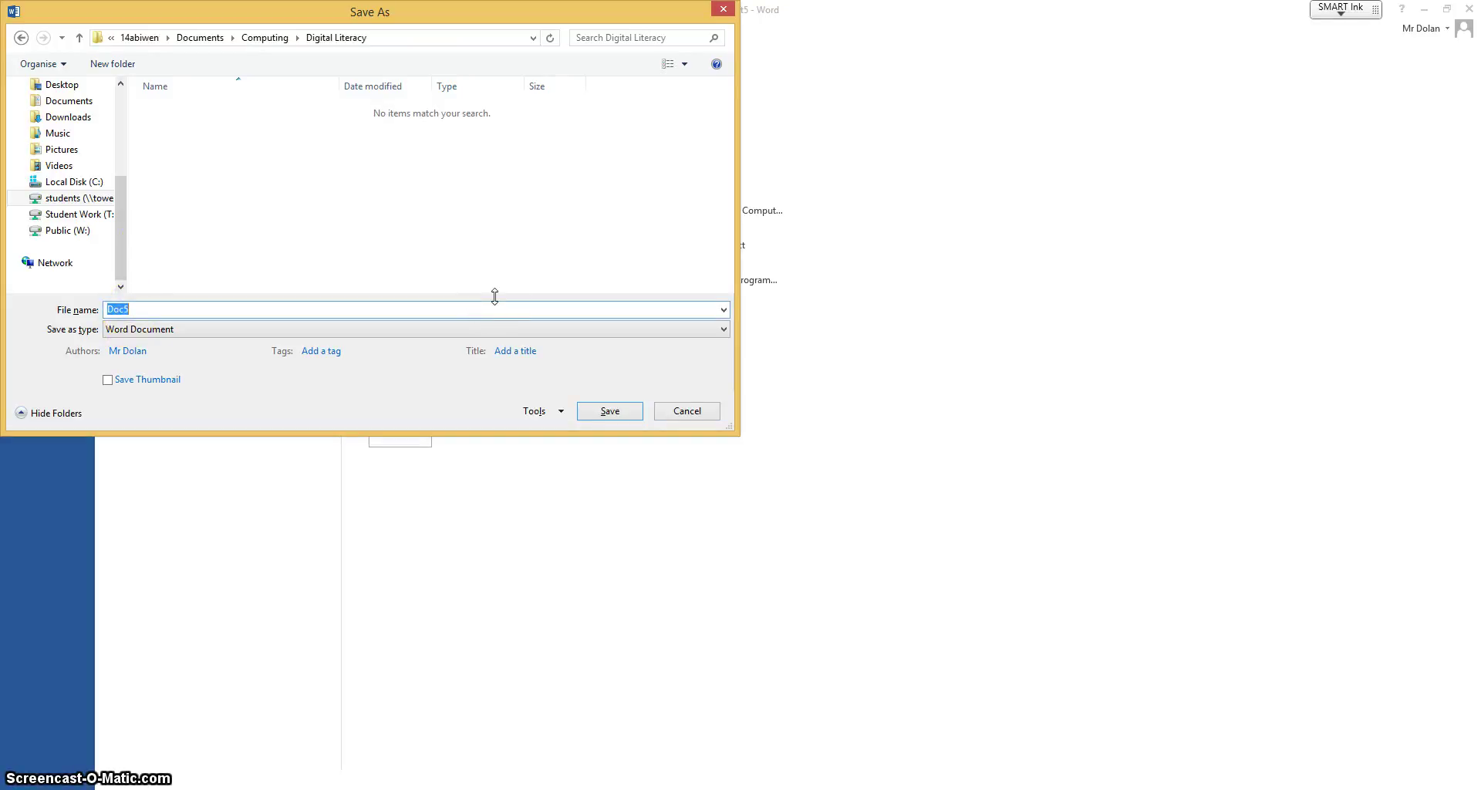
pyautogui.write('Timetable')
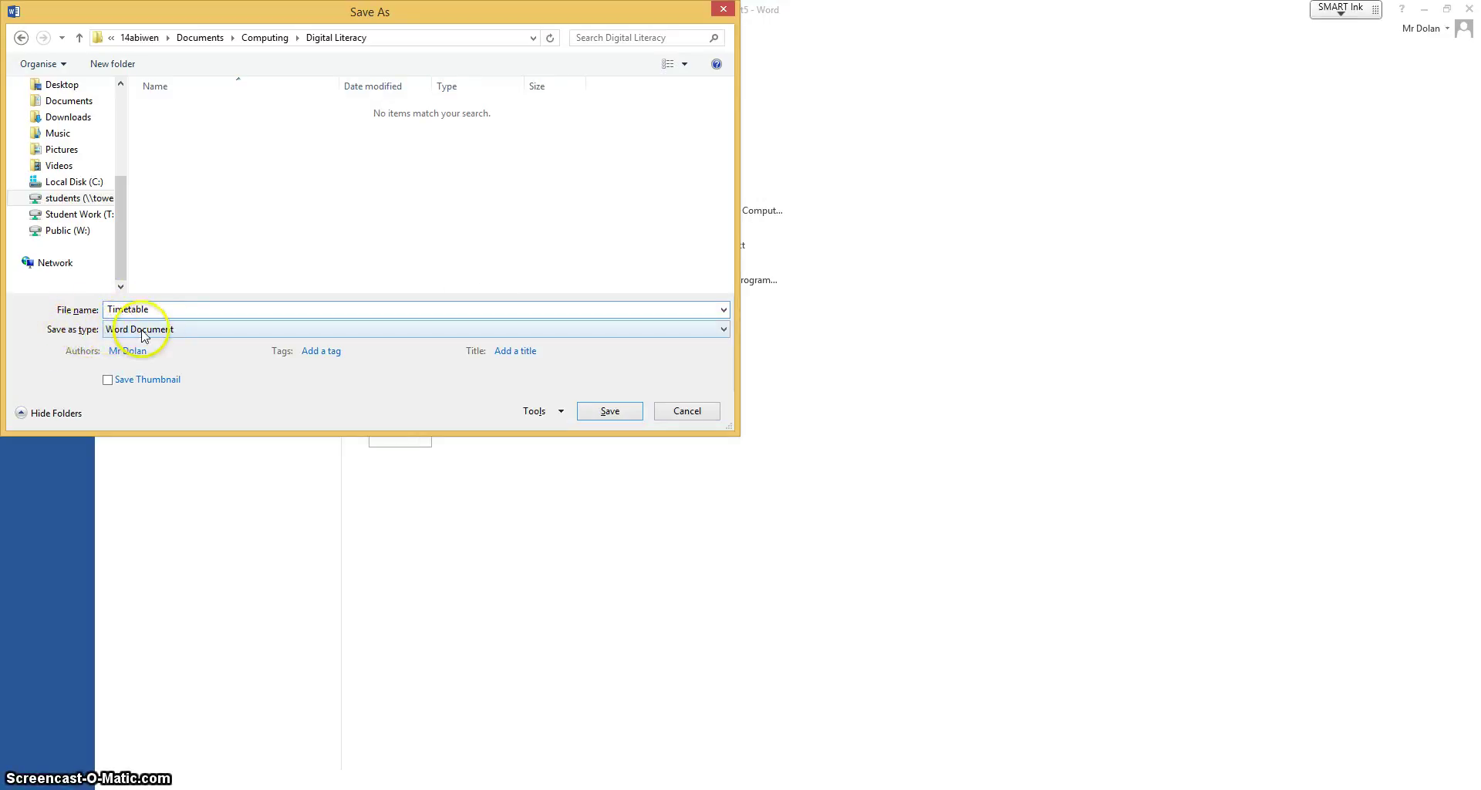
pyautogui.click(610, 410)
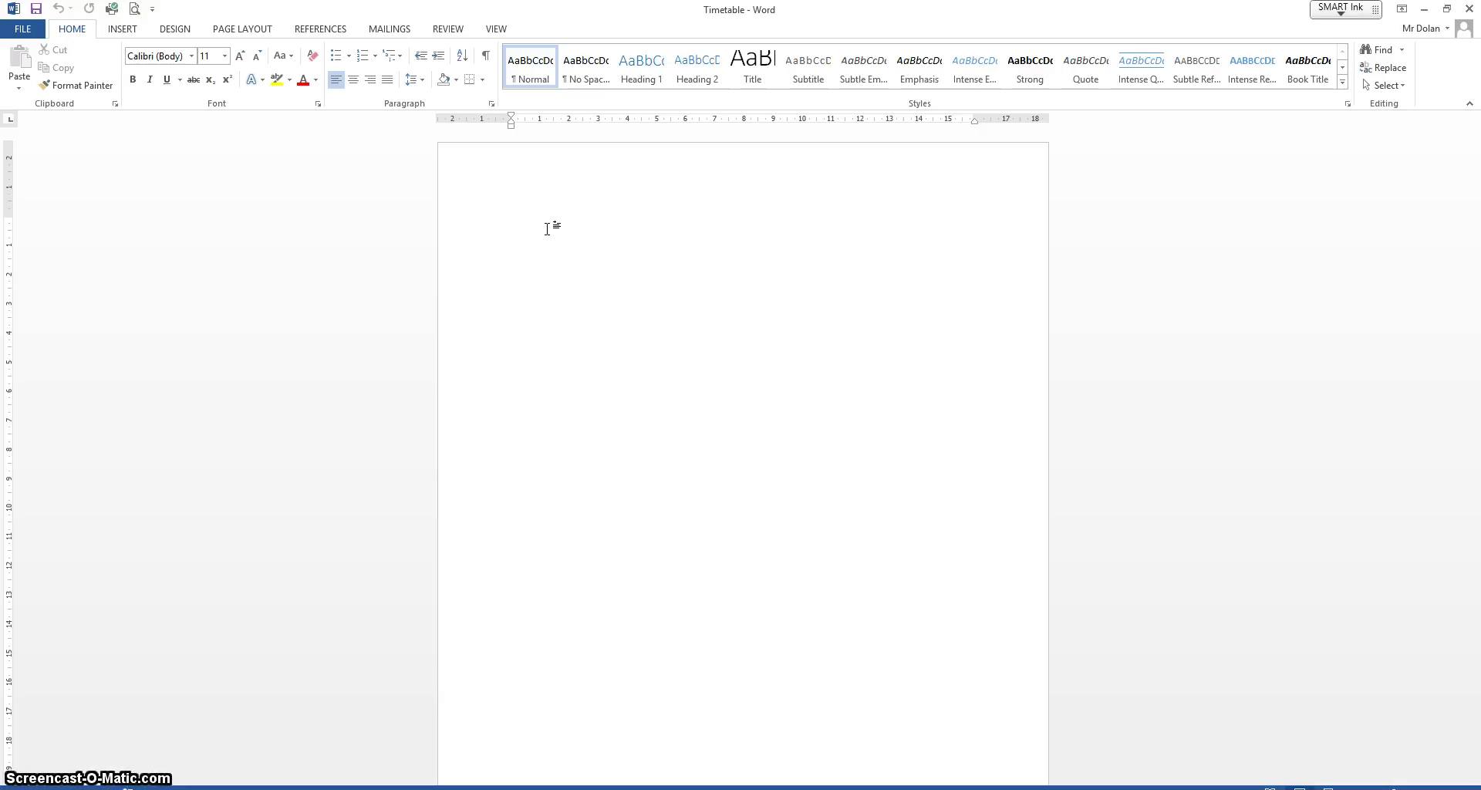
# Change the page orientation to Landscape.
pyautogui.click(793, 261)
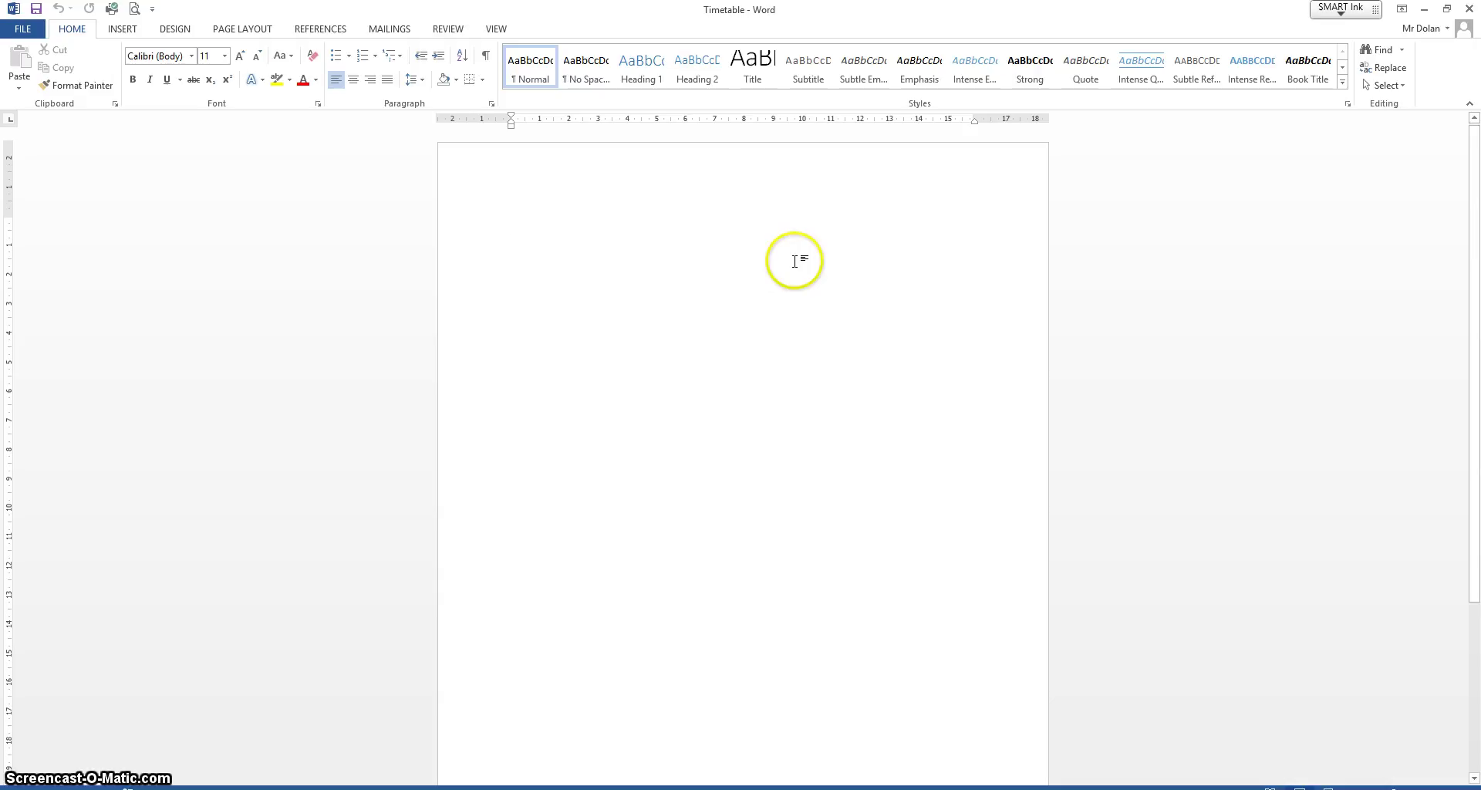
pyautogui.click(250, 31)
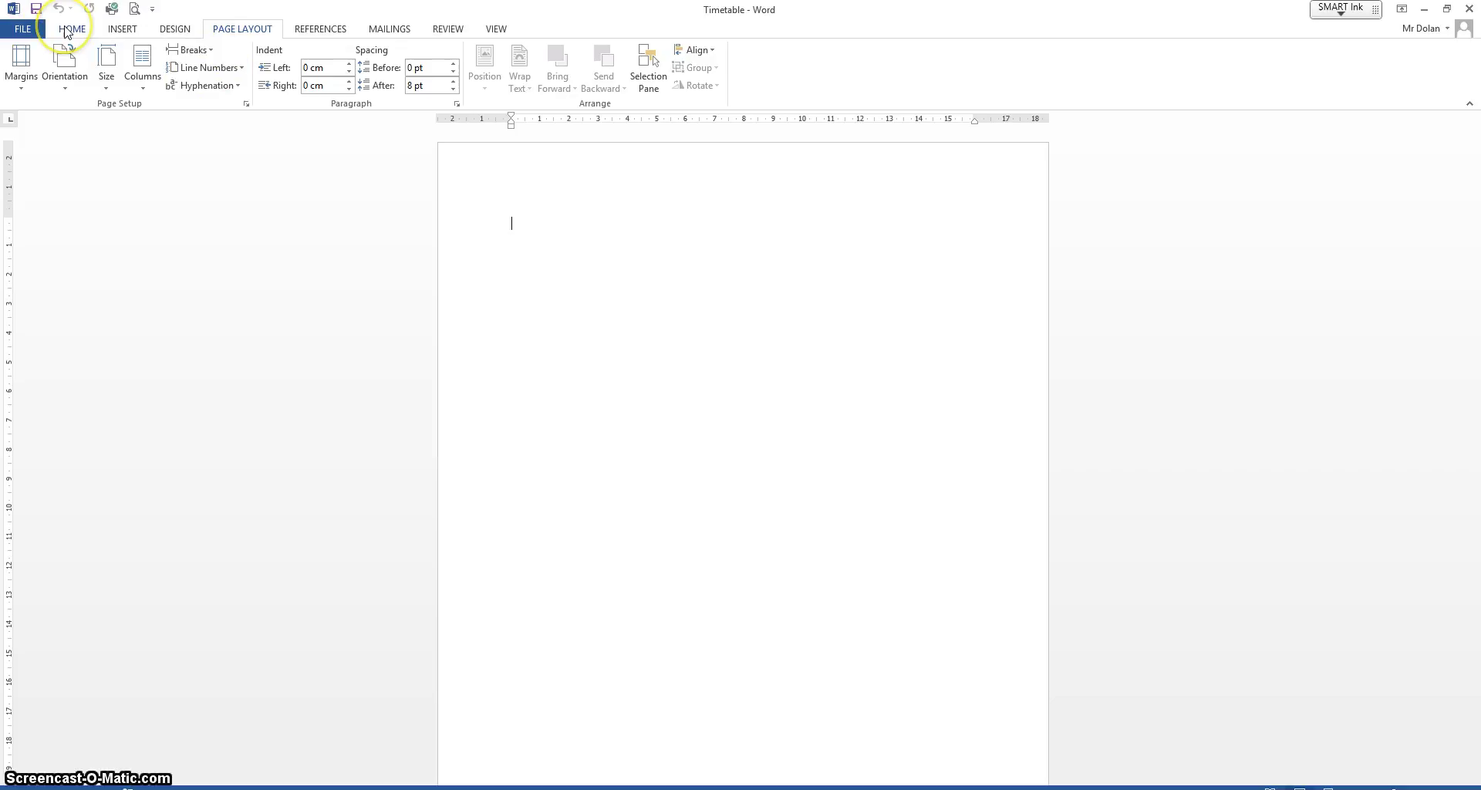
pyautogui.click(64, 65)
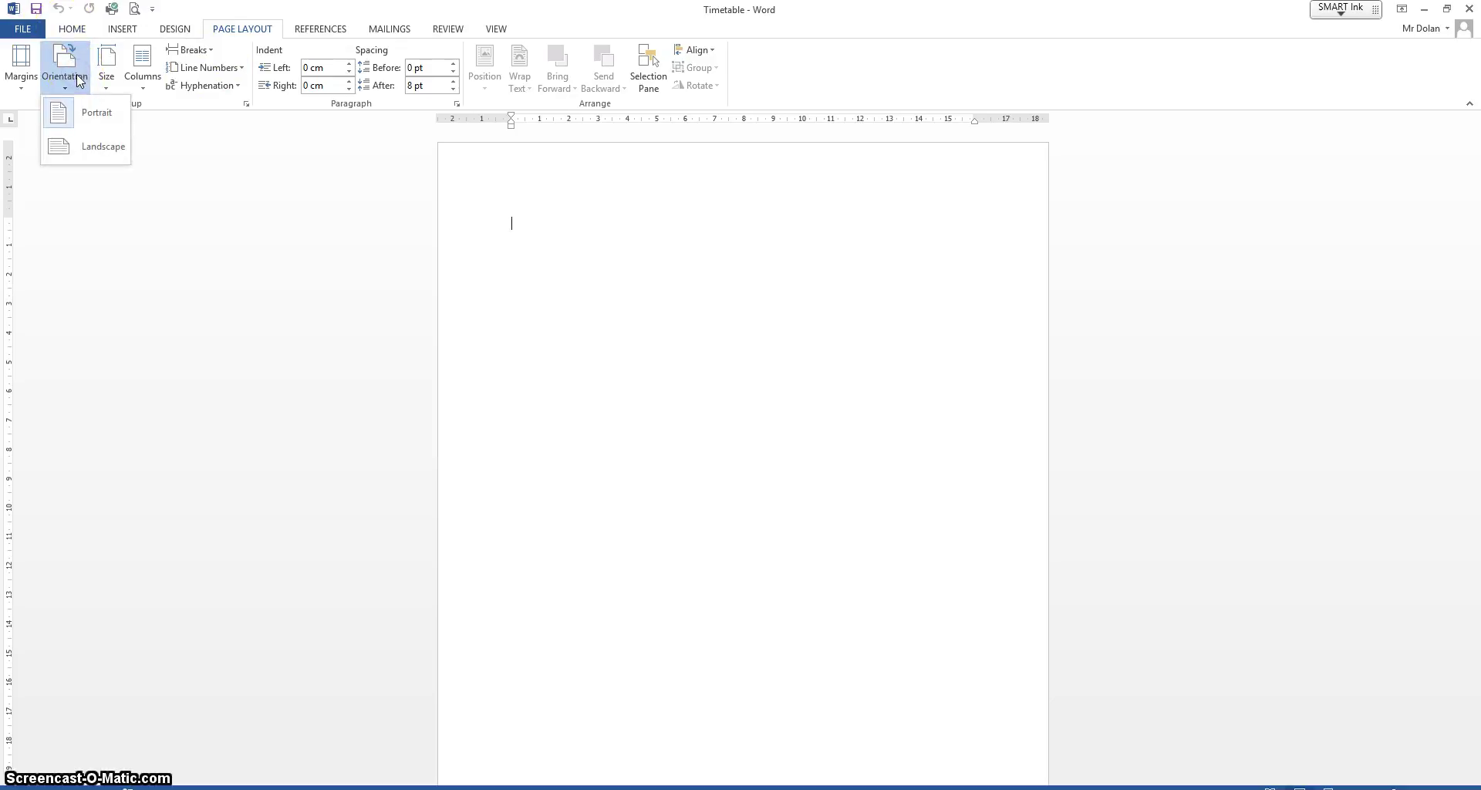
pyautogui.click(104, 147)
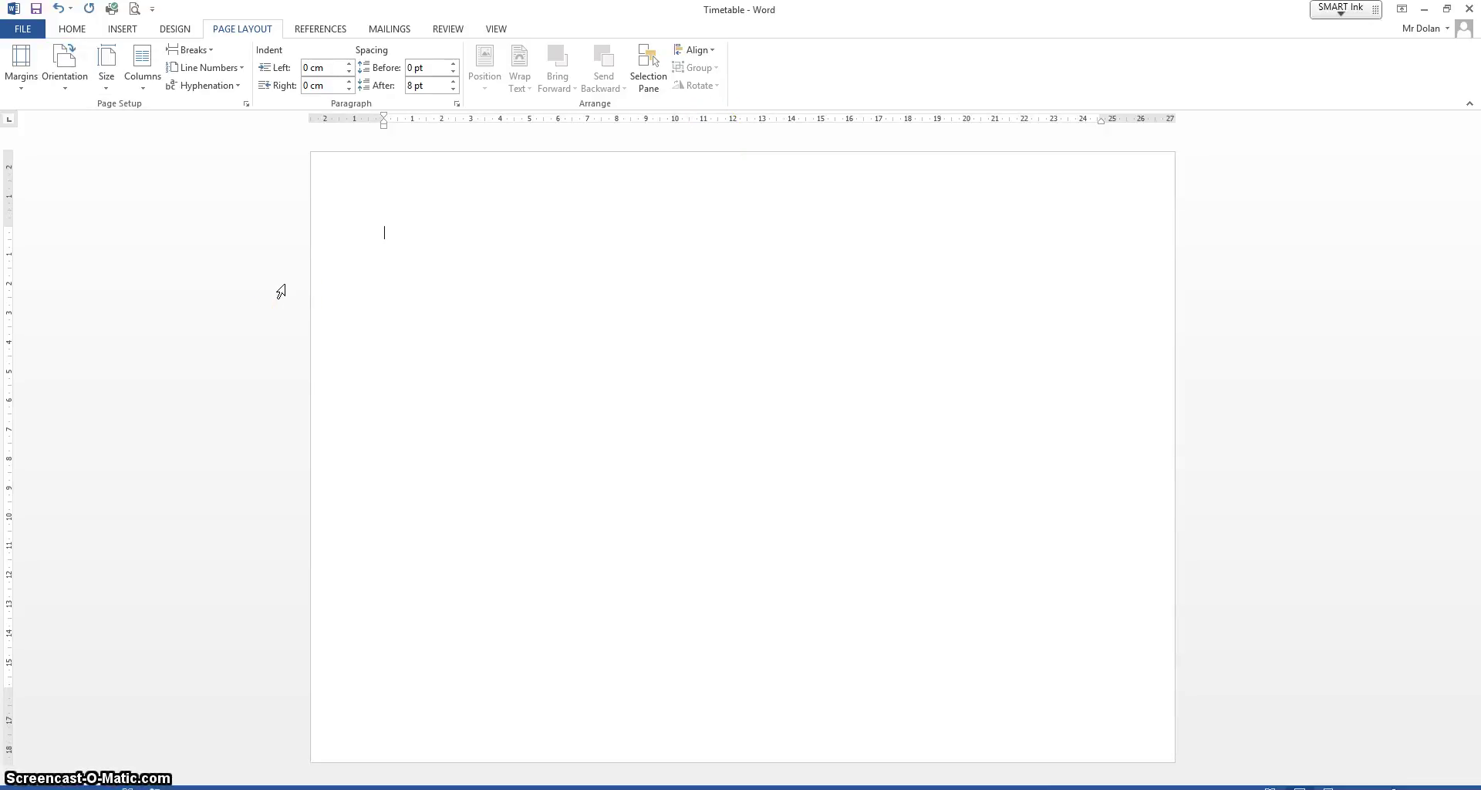
pyautogui.hotkey('alt', 'p')
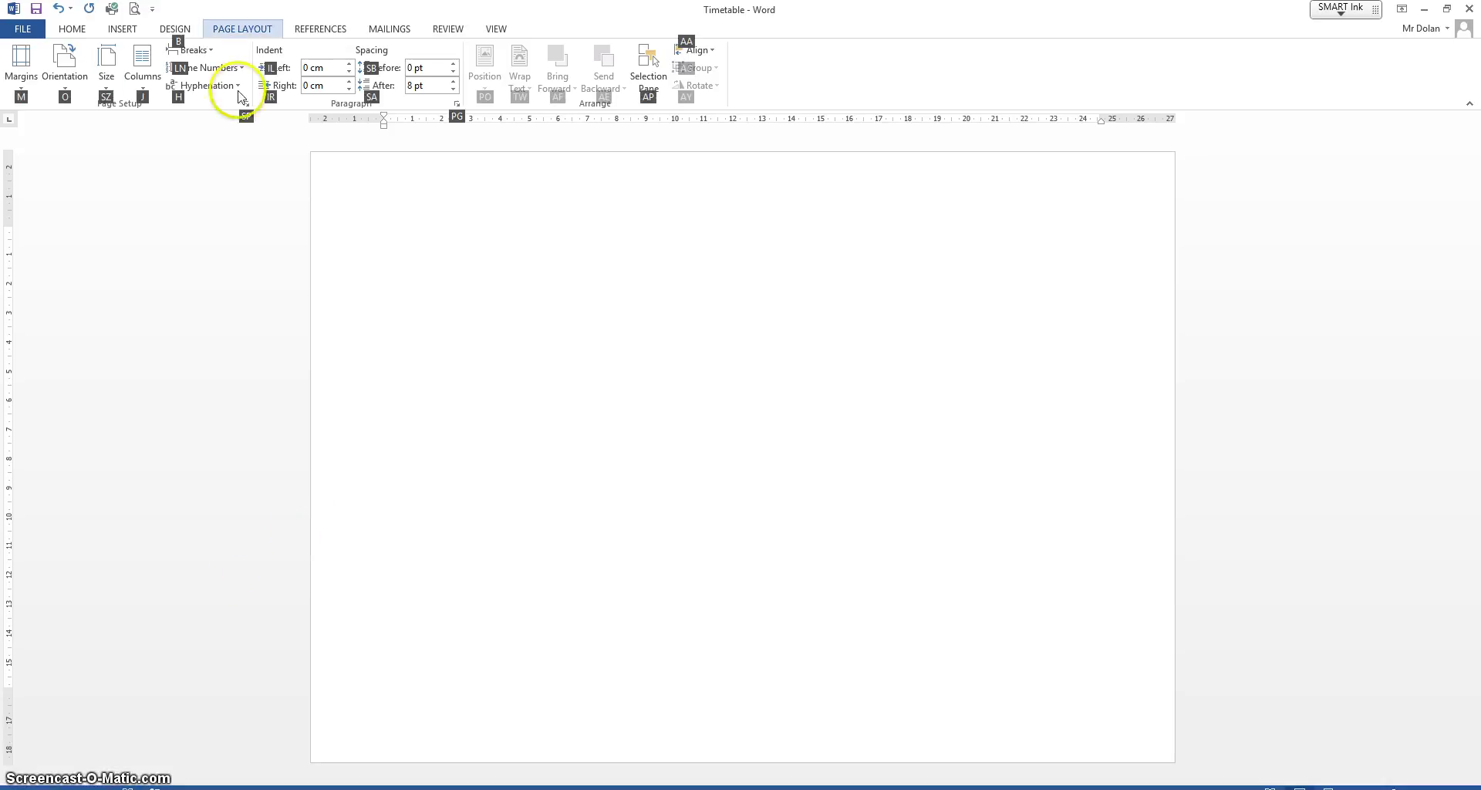
# Enter the title "My Timetable" on the first line and centre it.
pyautogui.click(72, 29)
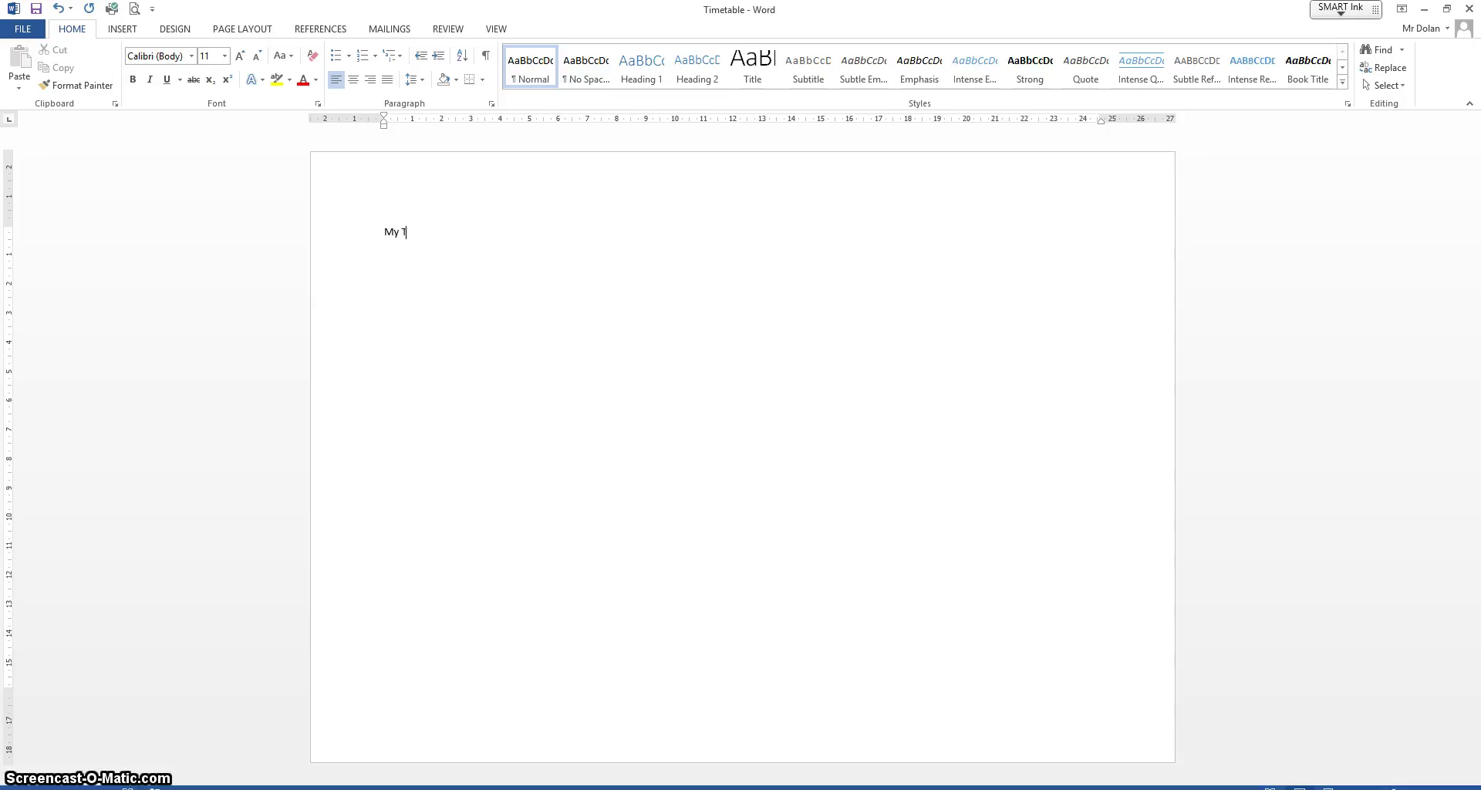
pyautogui.write('imetable')
pyautogui.click(353, 80)
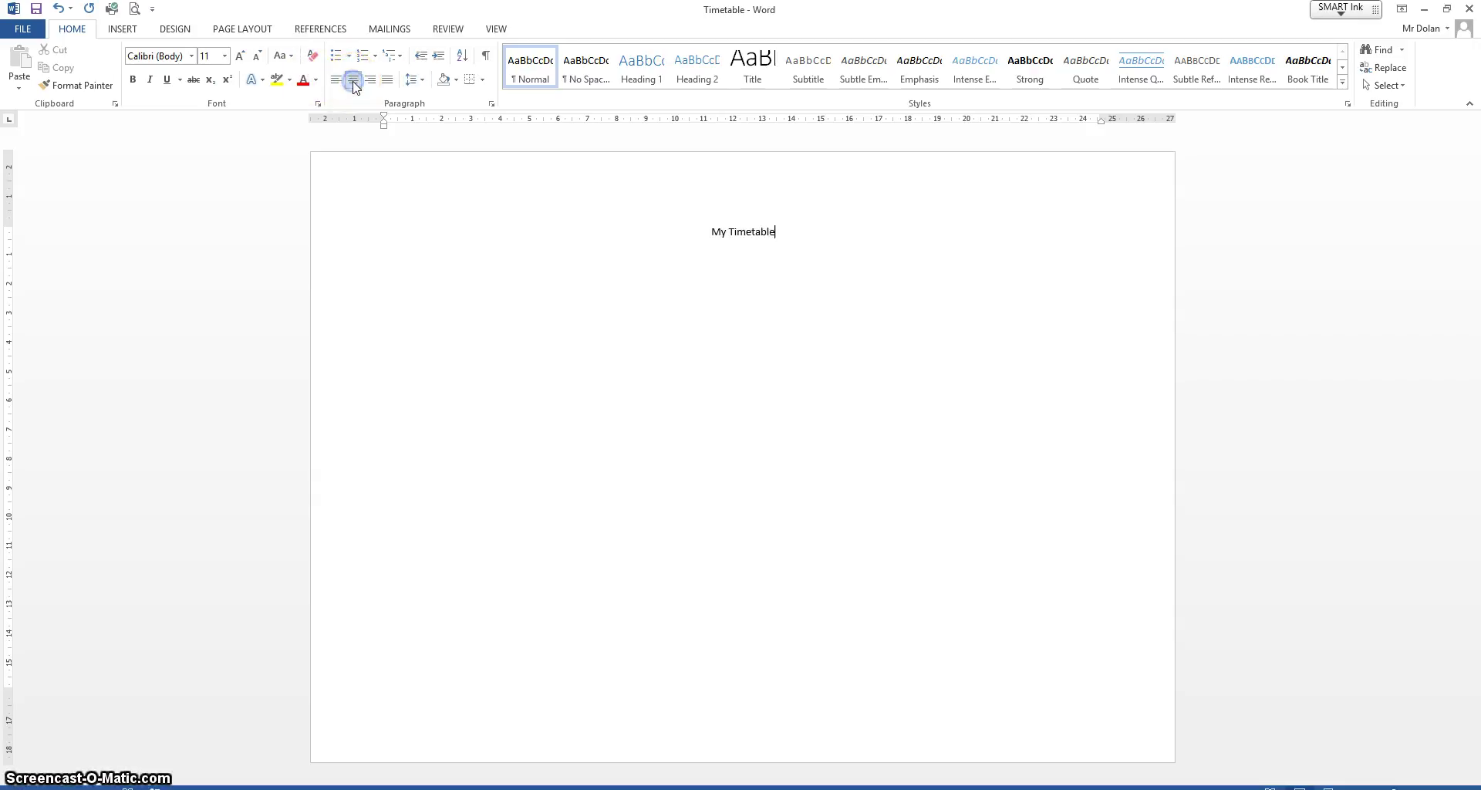
# Make the "My Timetable" title bold and increase its font size to 14.
pyautogui.click(769, 231)
pyautogui.moveTo(768, 231); pyautogui.dragTo(706, 231)
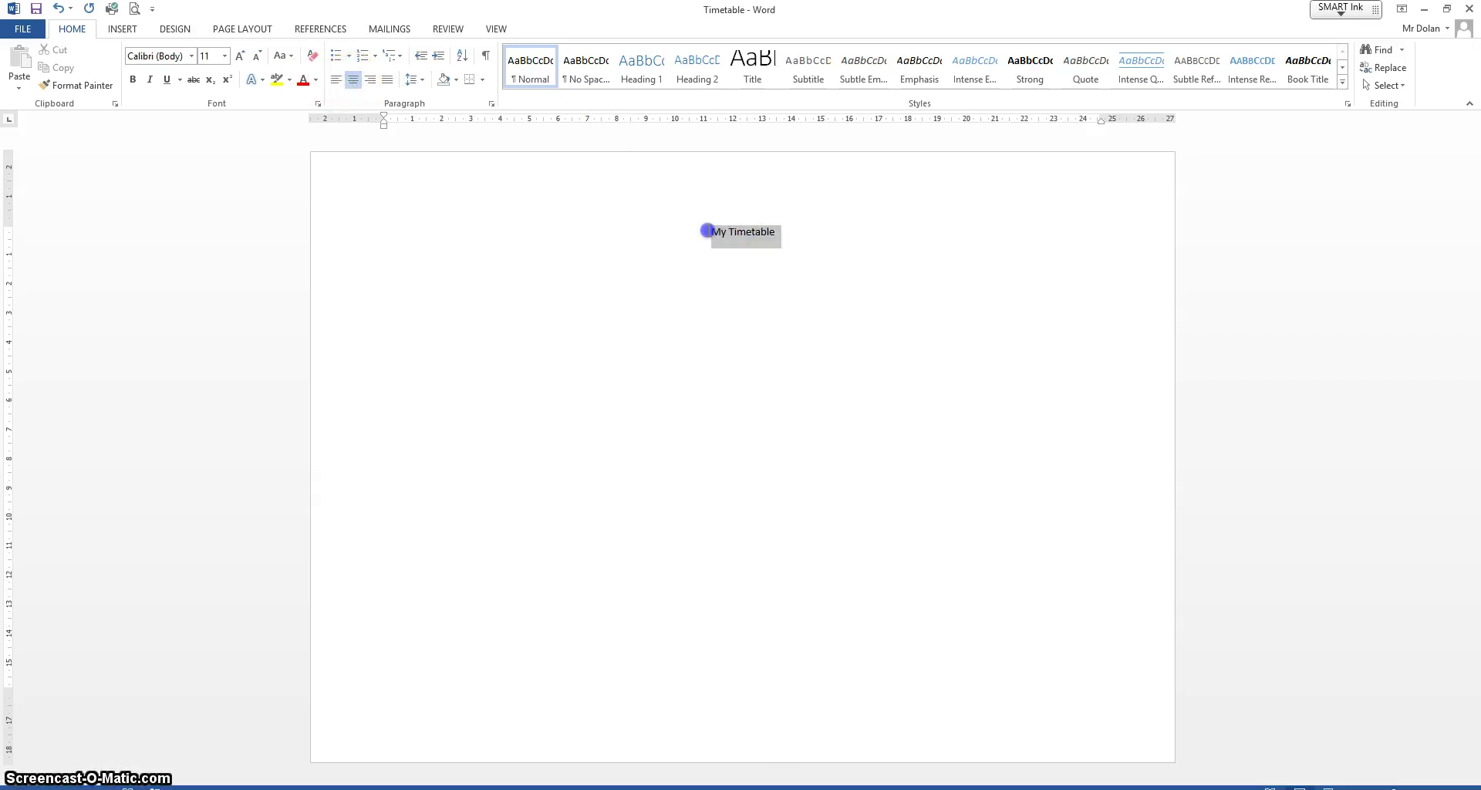
pyautogui.click(132, 81)
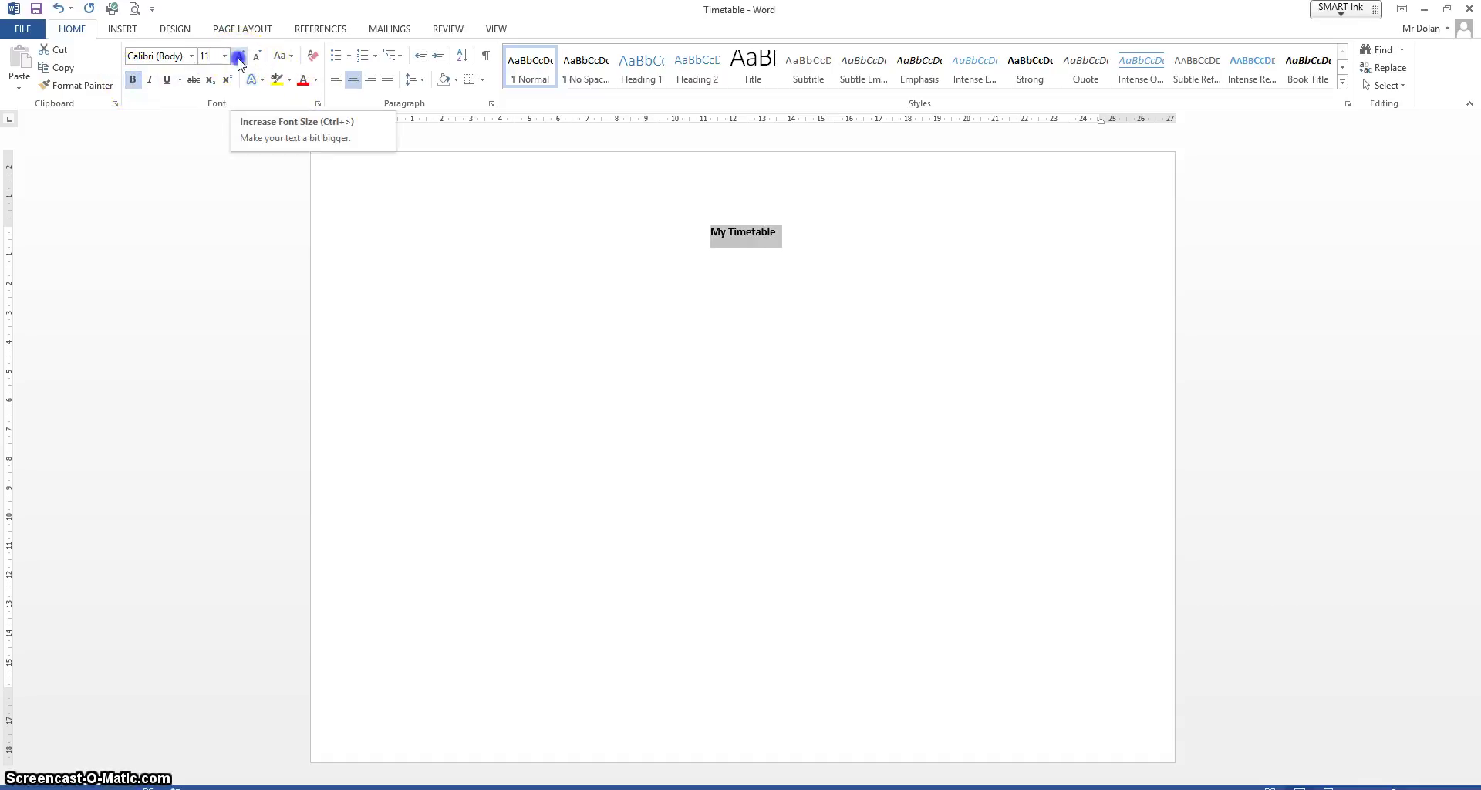
pyautogui.click(240, 58)
pyautogui.click(240, 58)
pyautogui.click(817, 227)
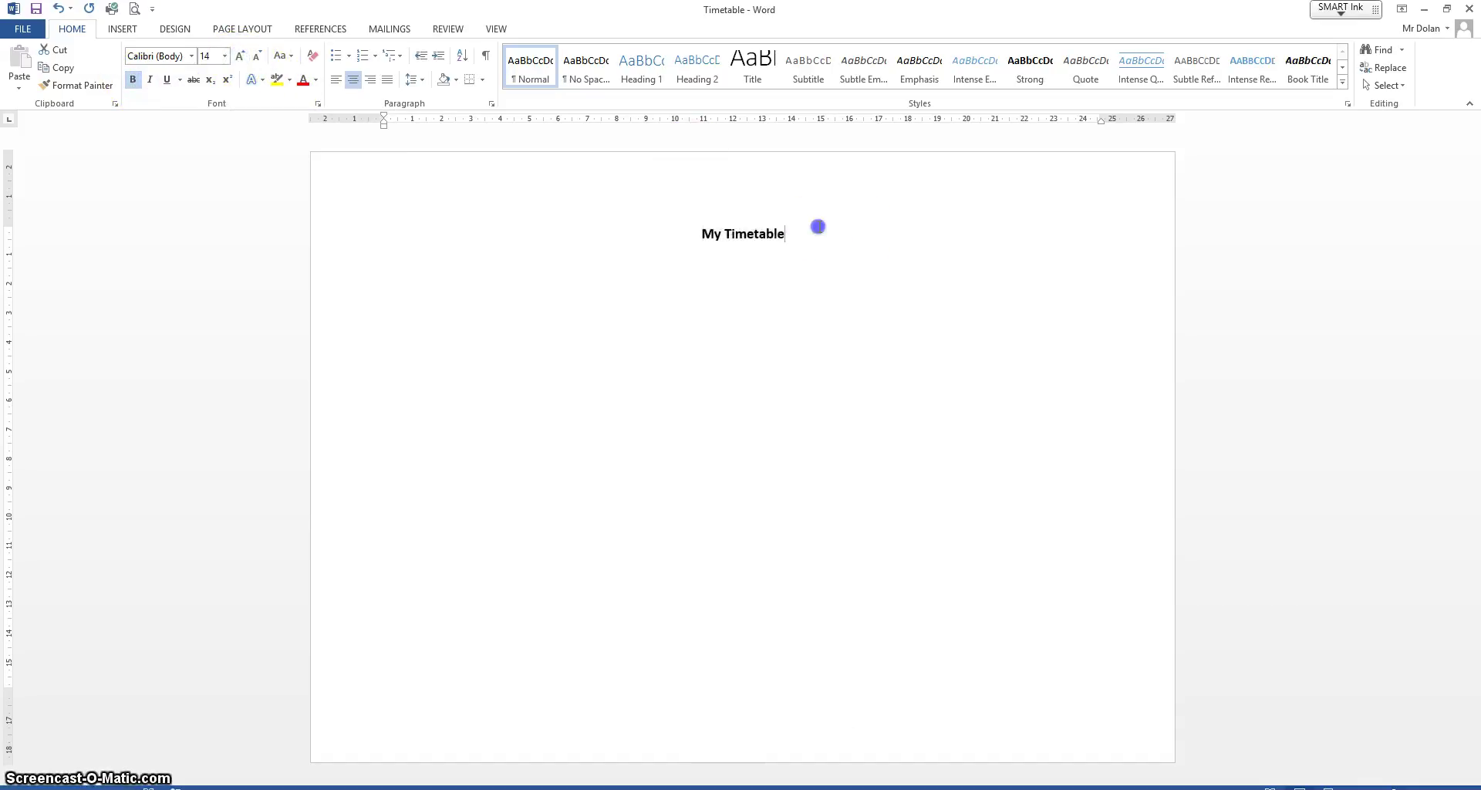
# Add two new lines after the title and turn off bold for the text that follows.
pyautogui.click(787, 234)
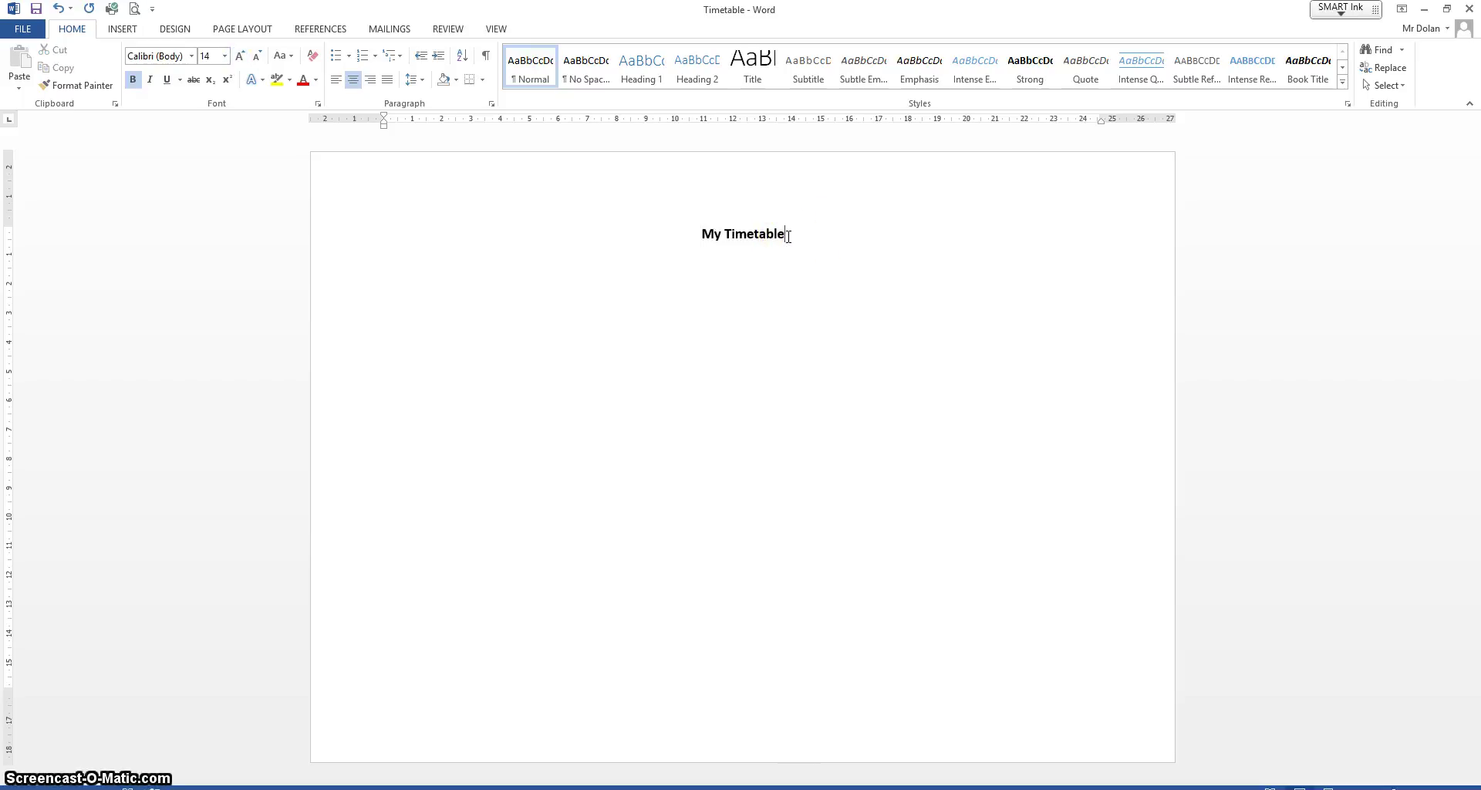
pyautogui.click(787, 235)
pyautogui.click(134, 80)
pyautogui.click(121, 29)
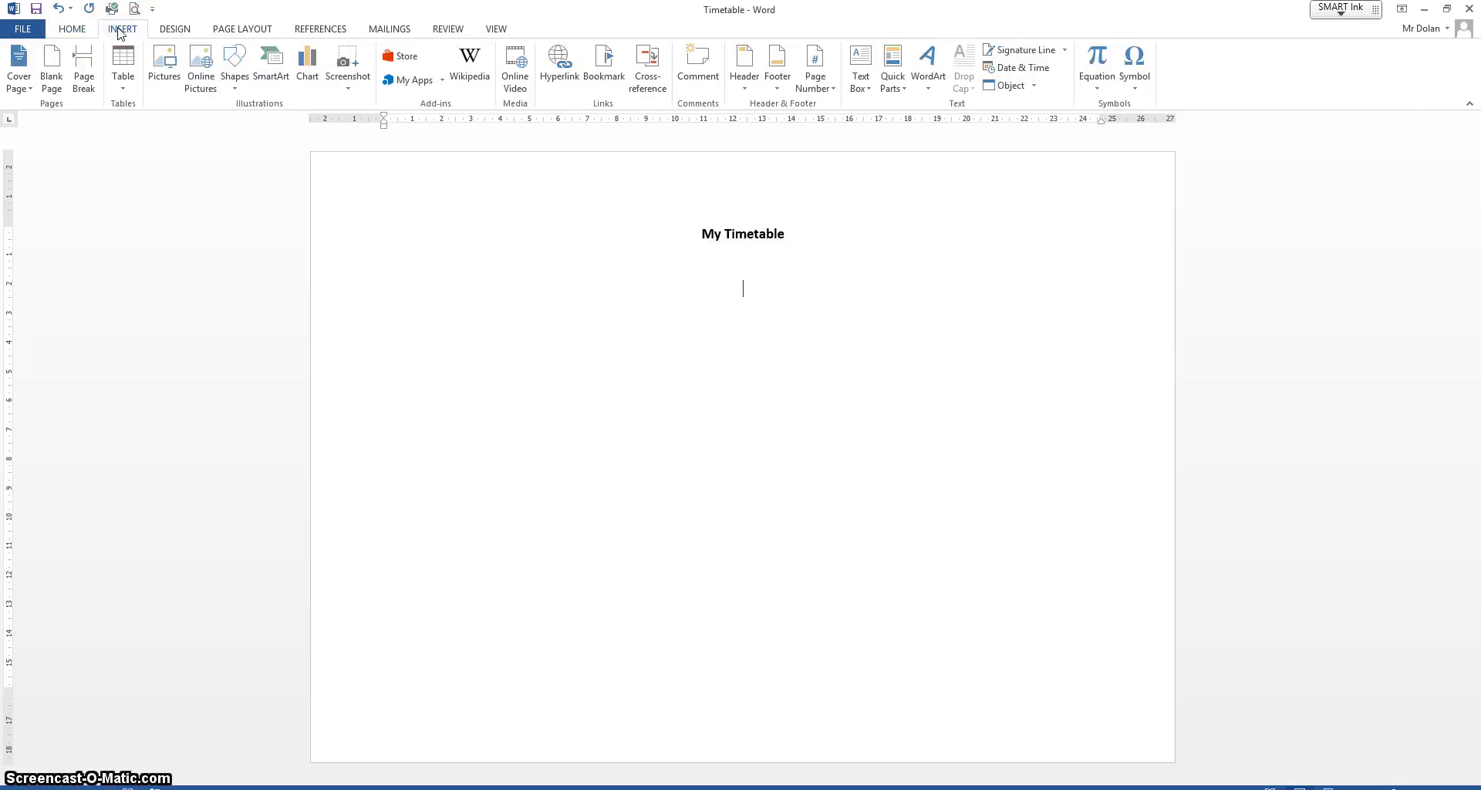
pyautogui.click(123, 75)
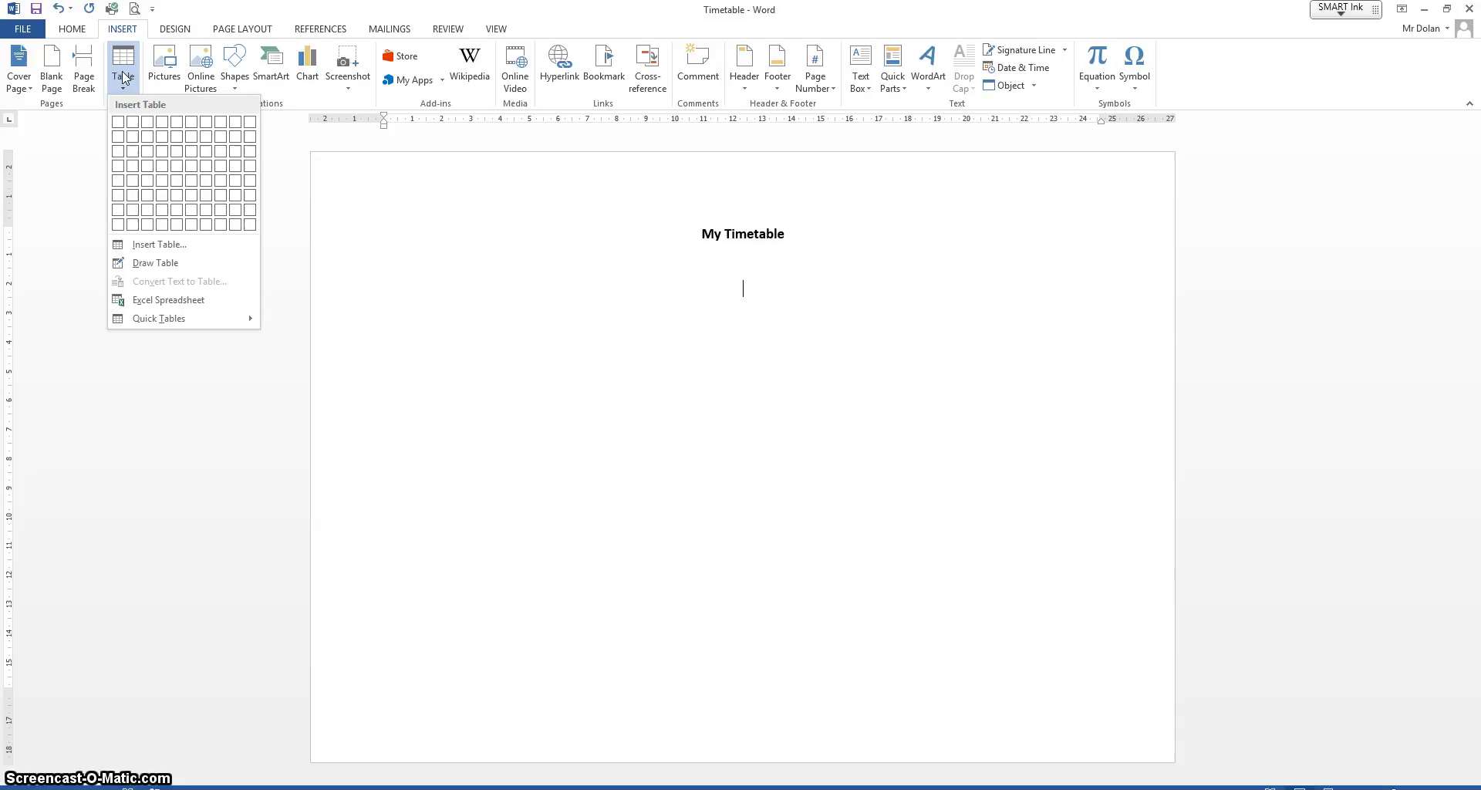
pyautogui.press('alt')
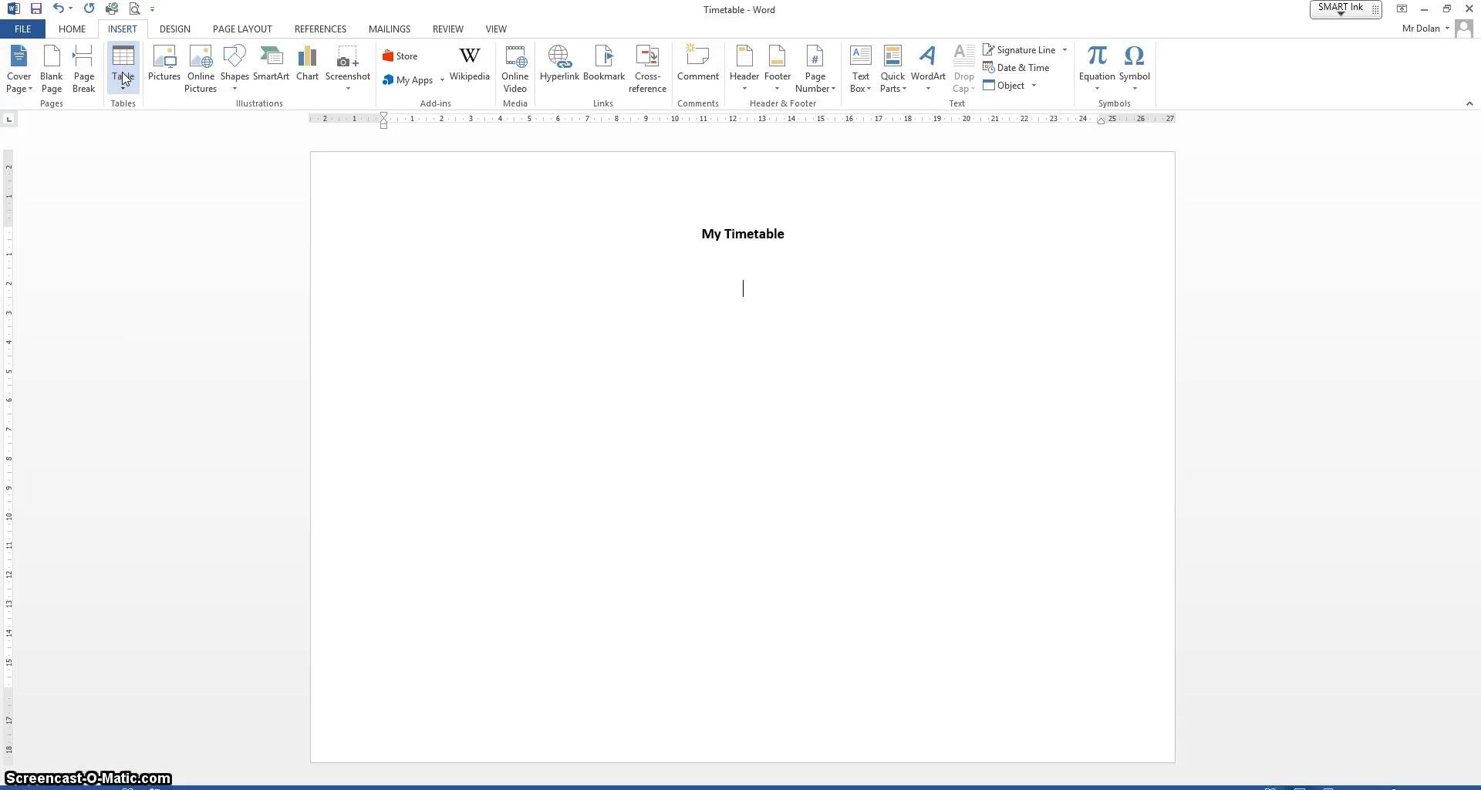
pyautogui.press('o')
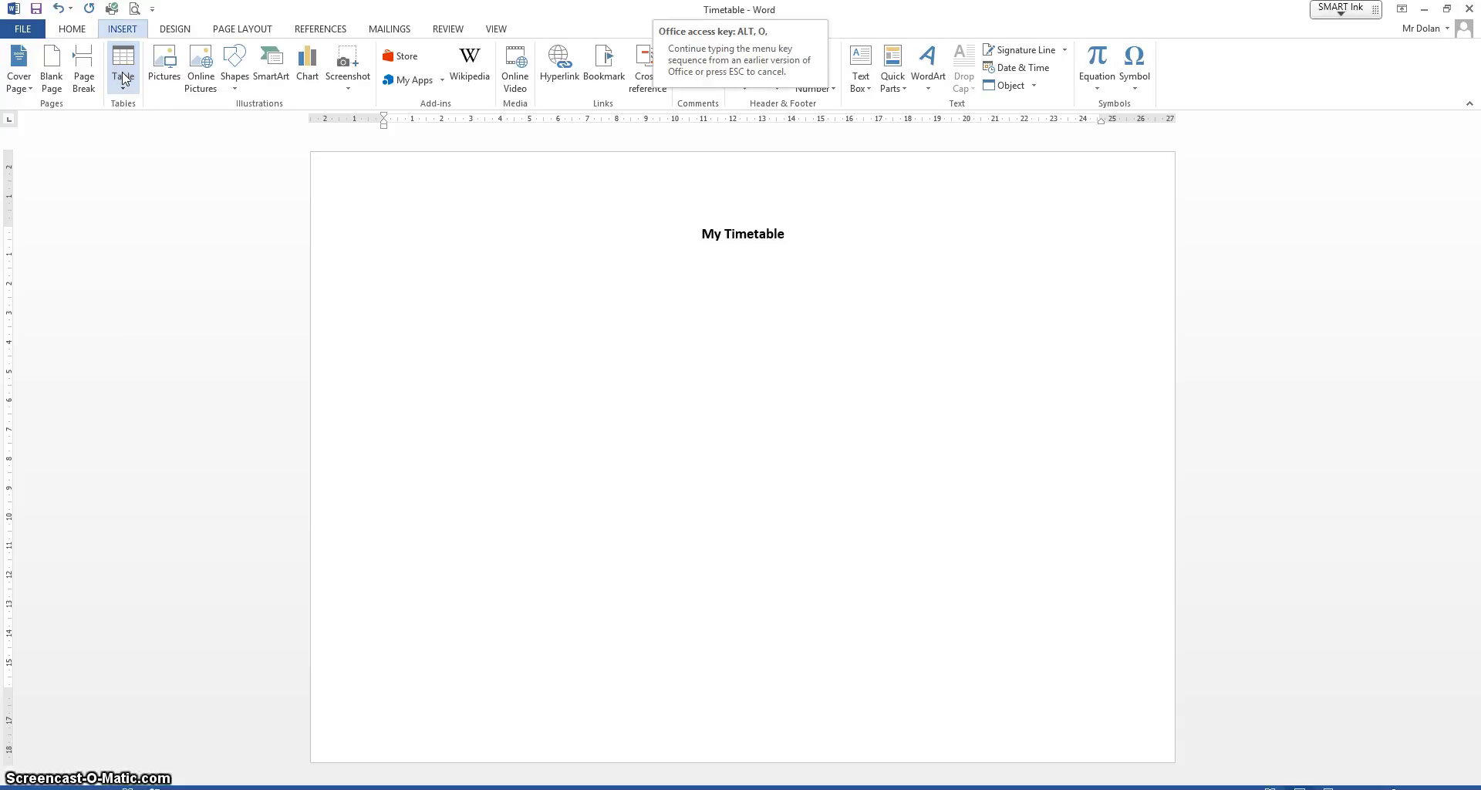
pyautogui.hotkey('alt', 'p')
pyautogui.click(771, 352)
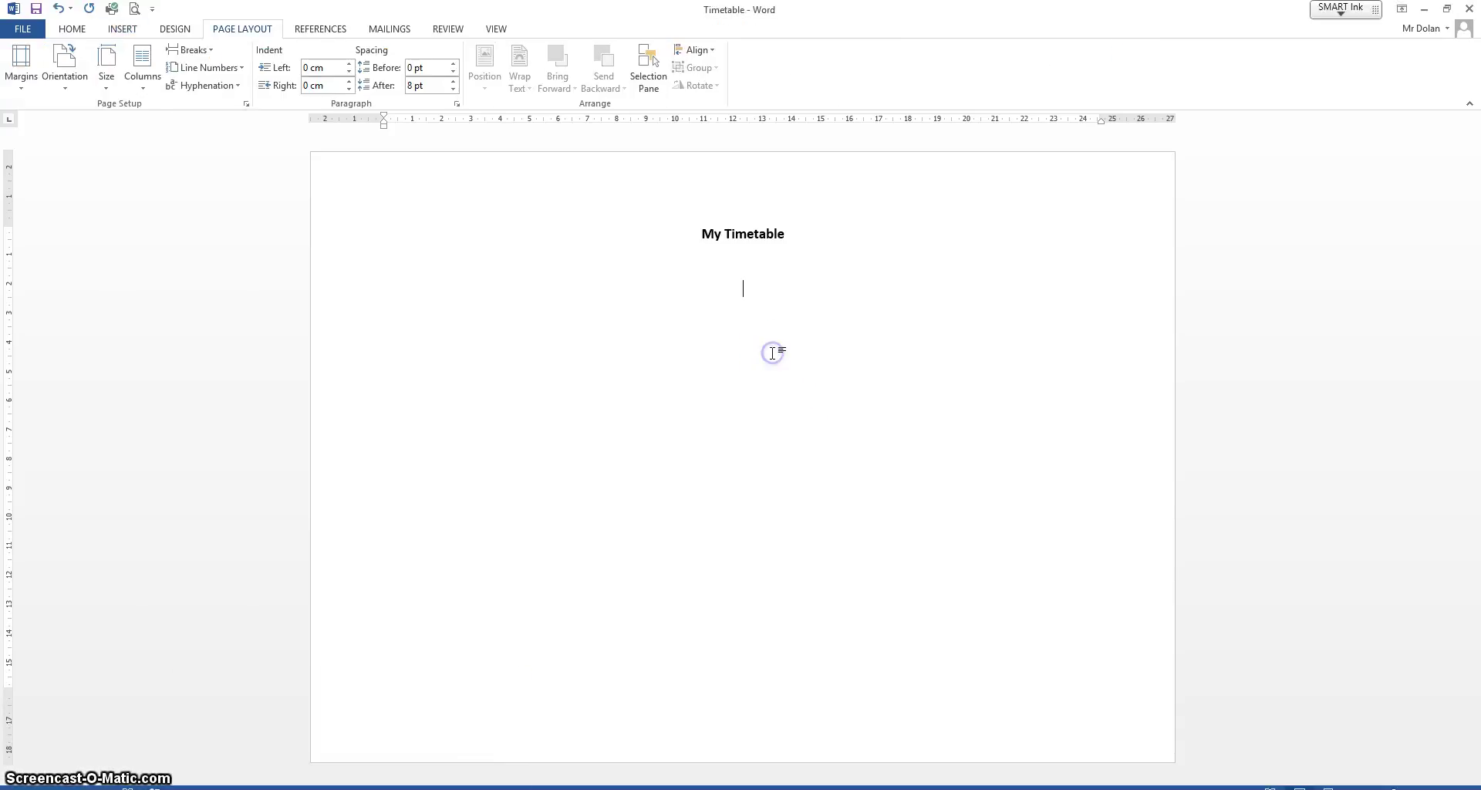
# Insert a table with seven columns and six rows below the "My Timetable" title.
pyautogui.hotkey('alt', 'p')
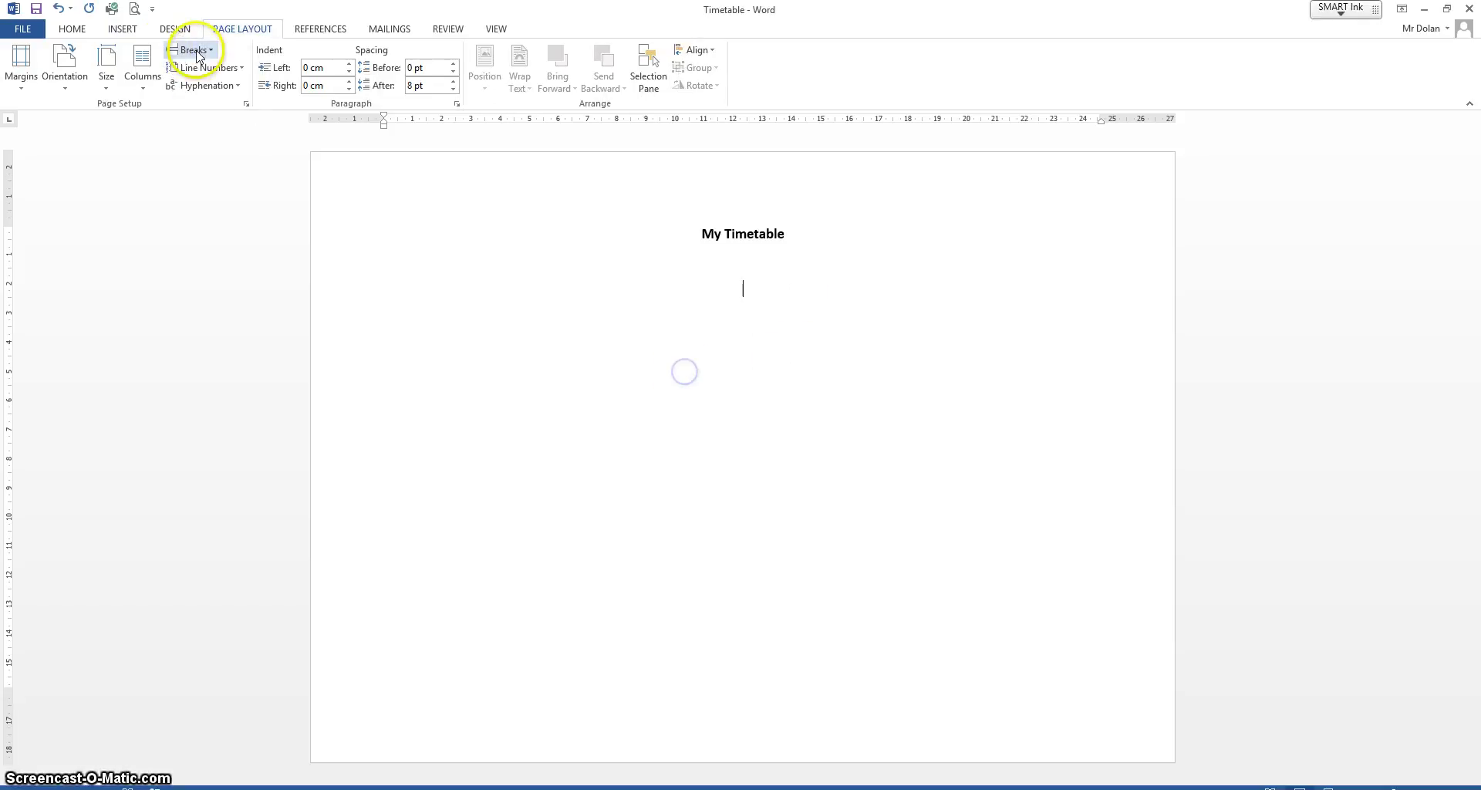
pyautogui.click(120, 29)
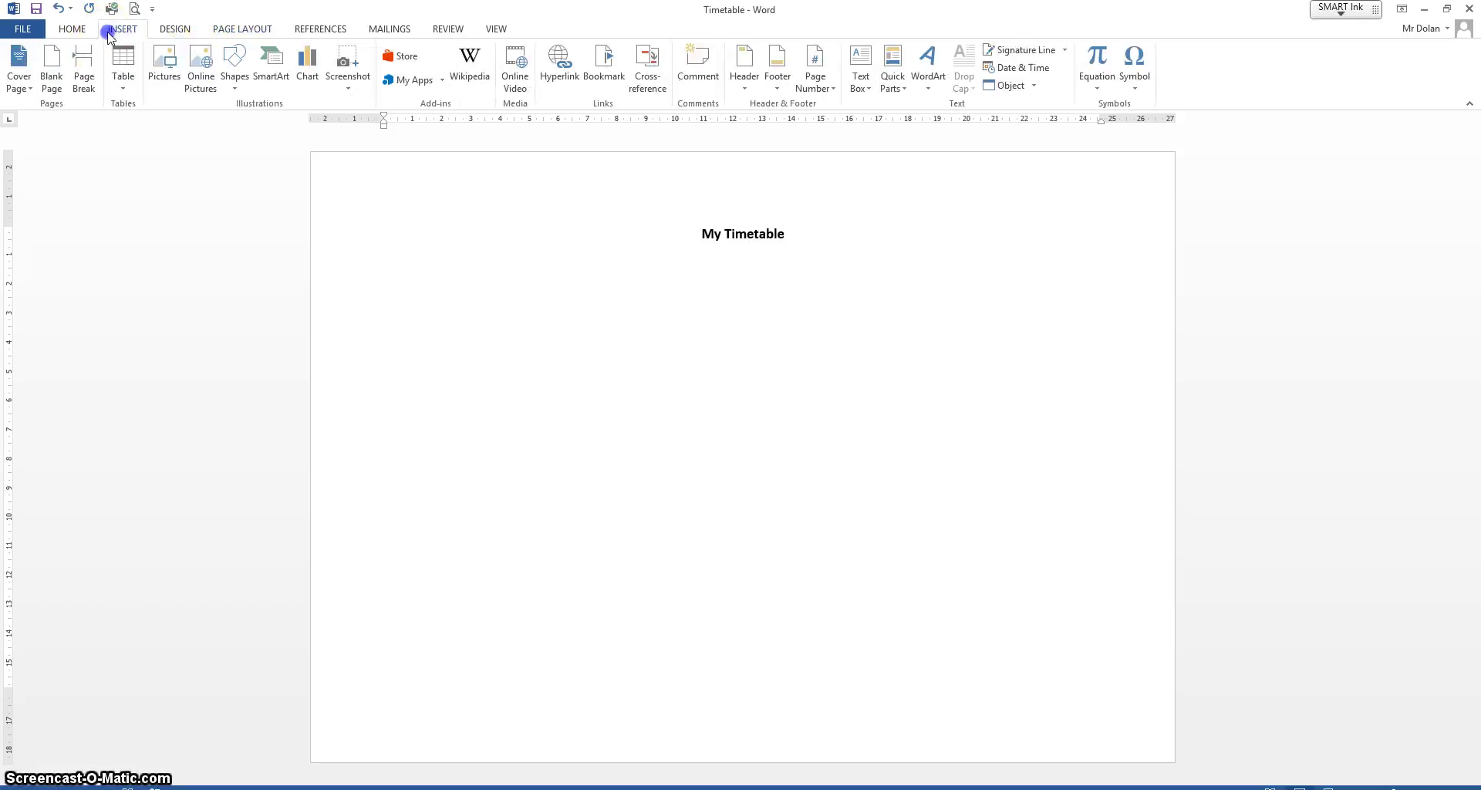
pyautogui.click(134, 78)
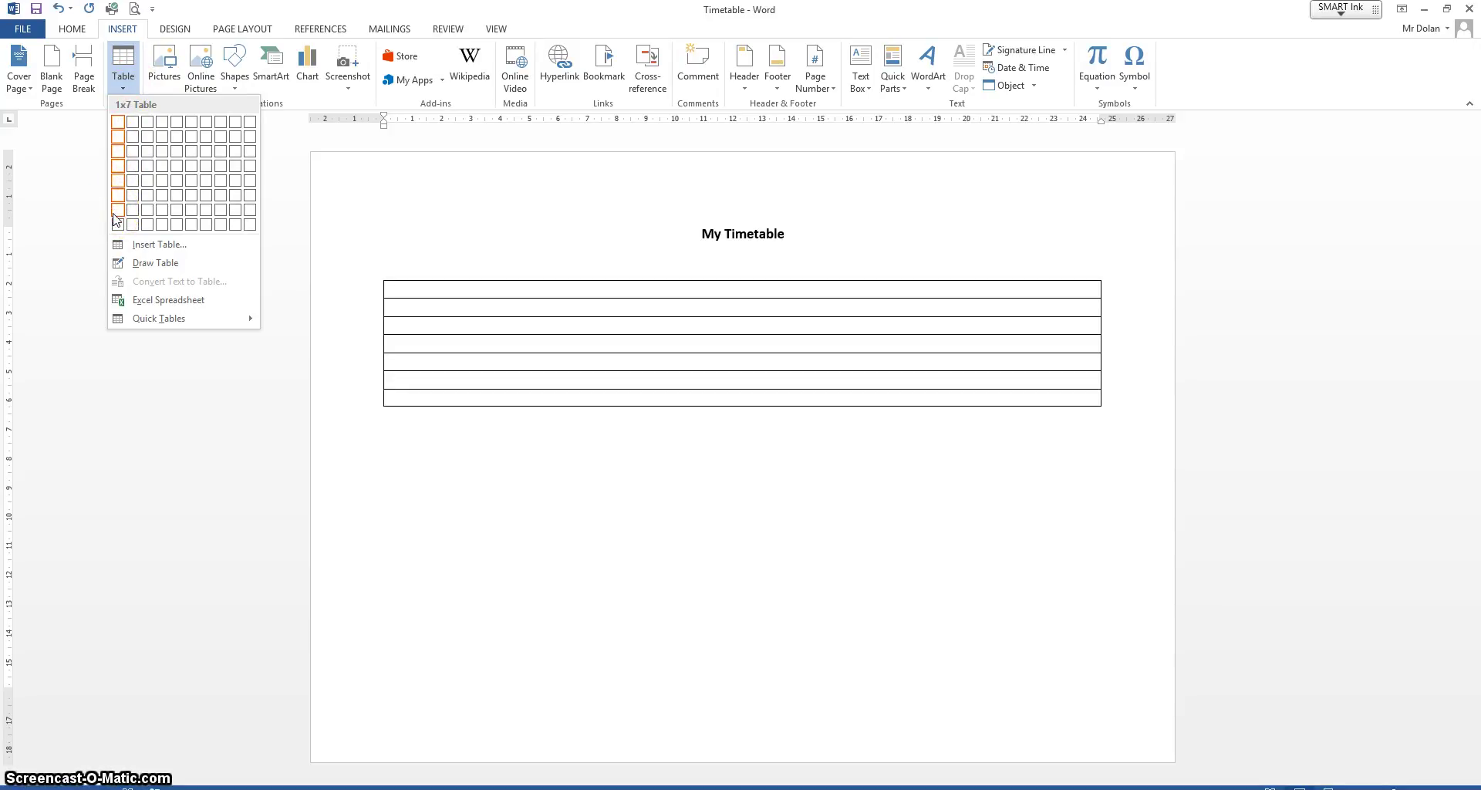
pyautogui.click(207, 198)
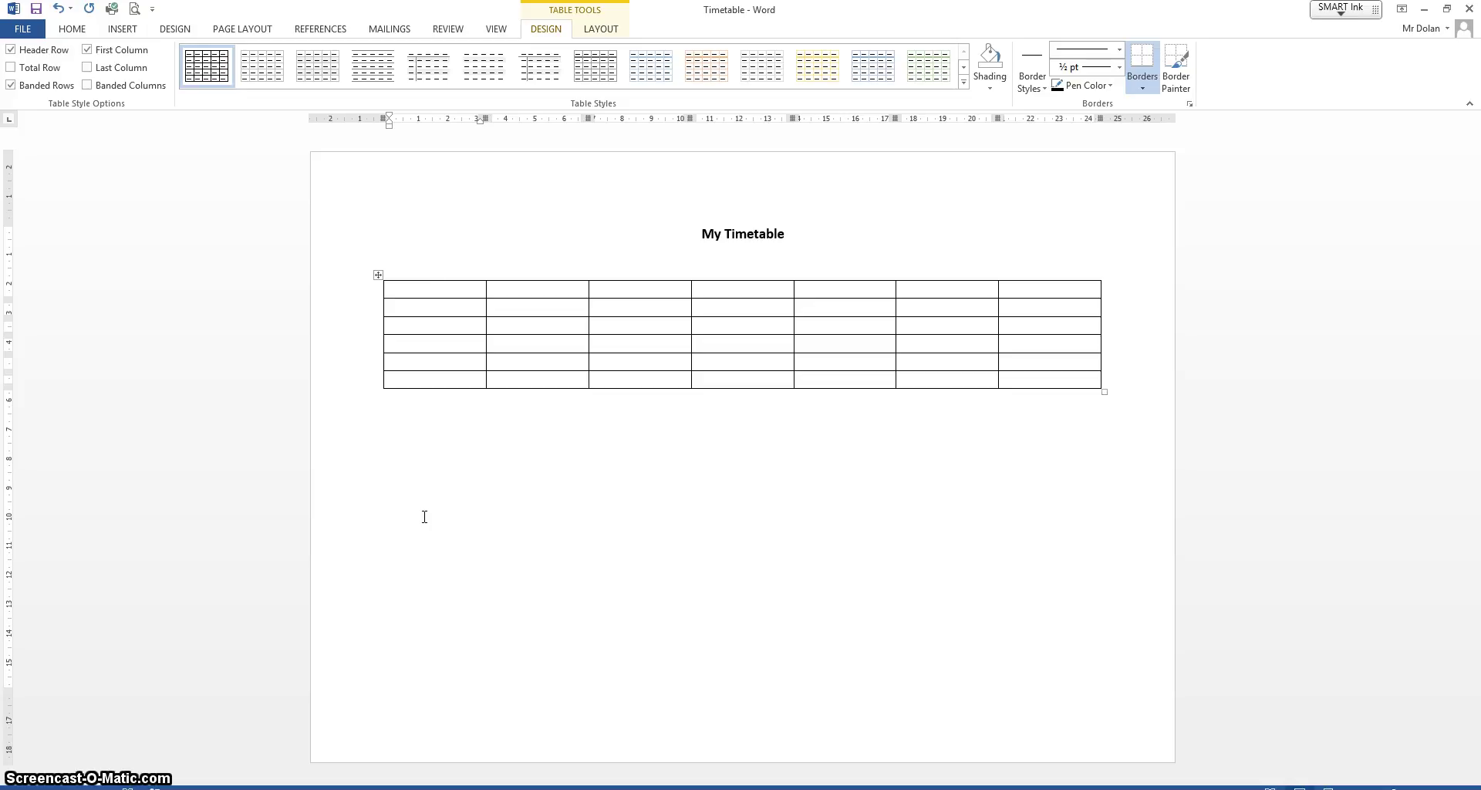
# Fill the table's first row with the headings Lesson, Monday, Tuesday, Wednesday, Thursday and Friday.
pyautogui.press('alt')
pyautogui.press('p')
pyautogui.click(446, 292)
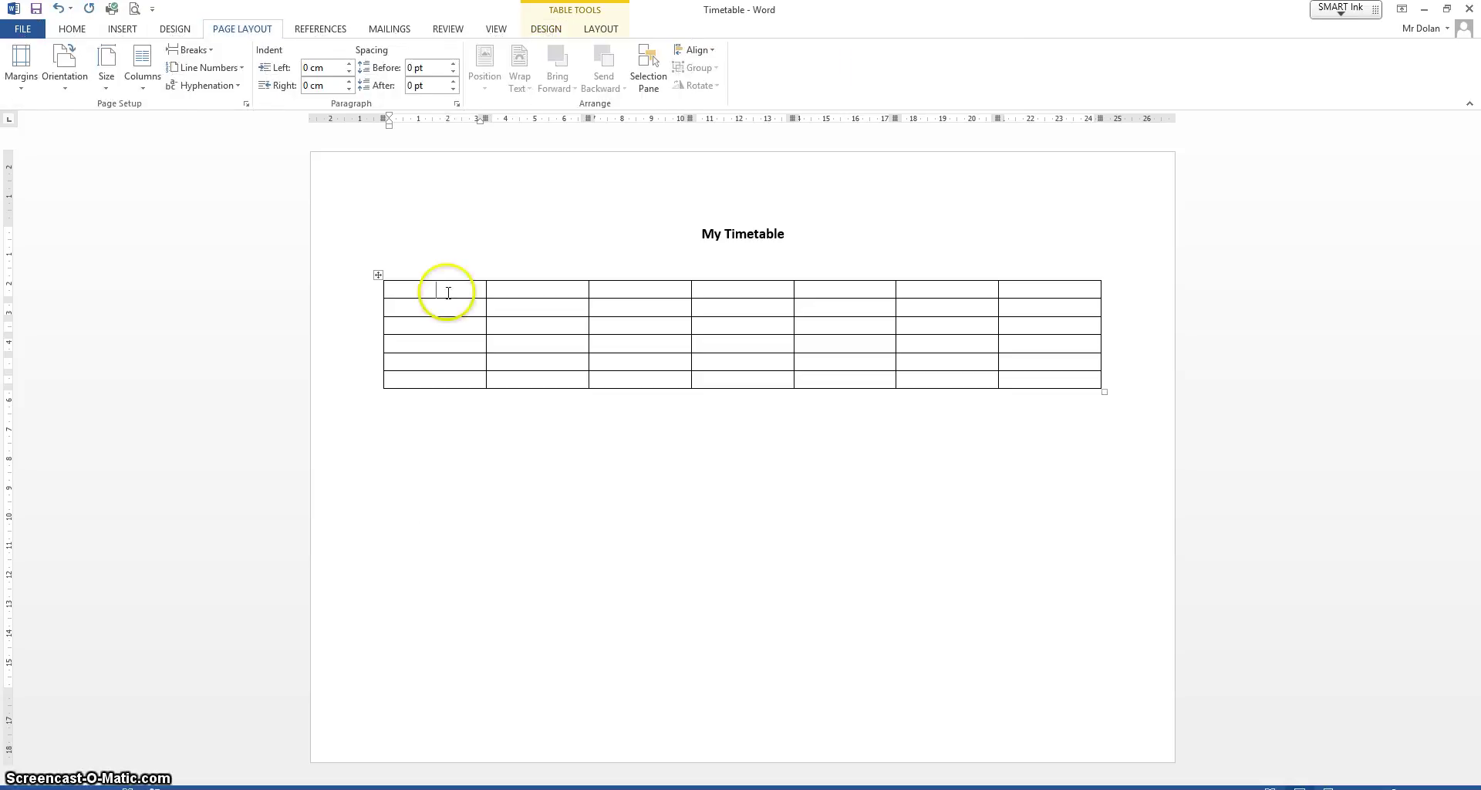
pyautogui.write('Lesson')
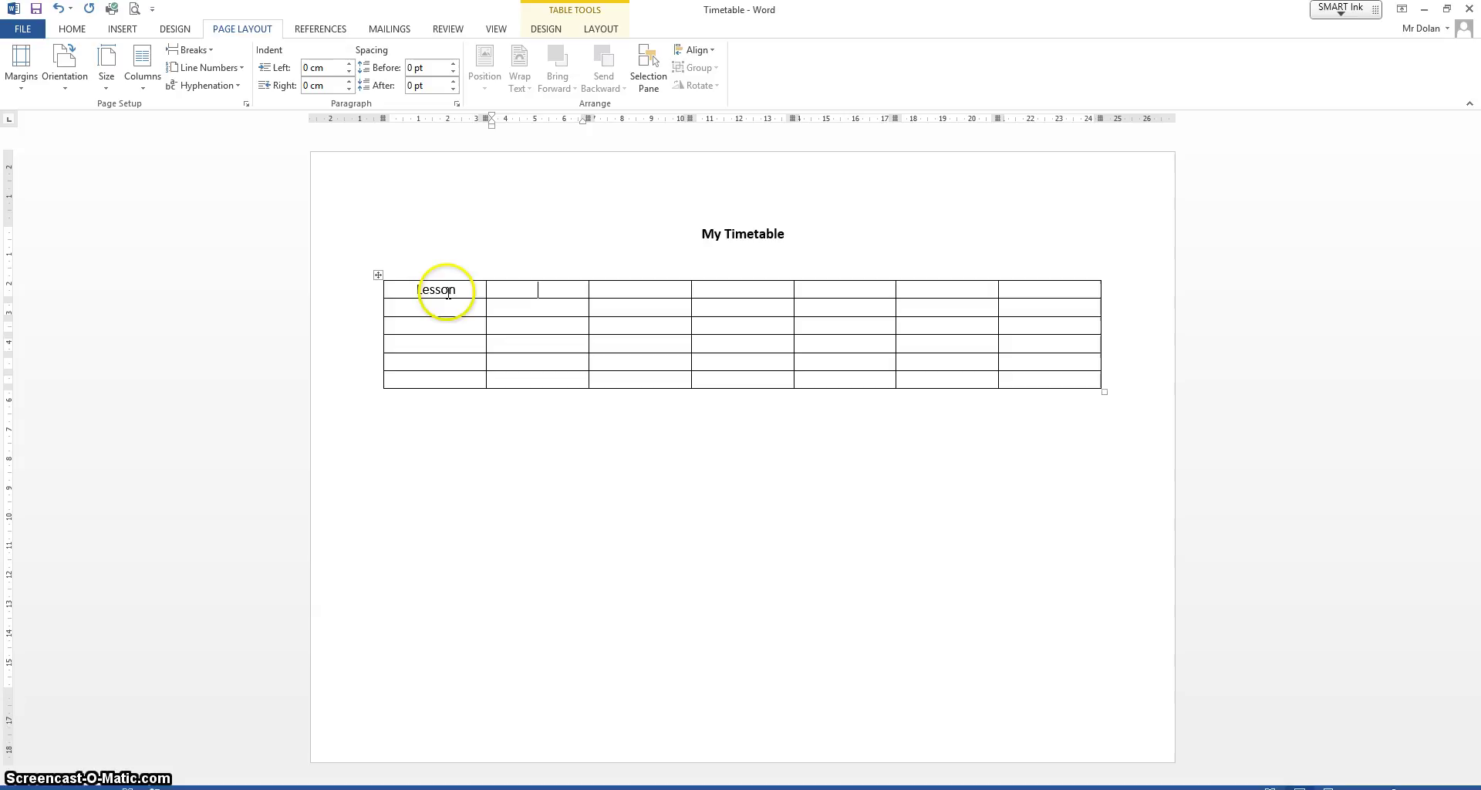
pyautogui.write('Monday')
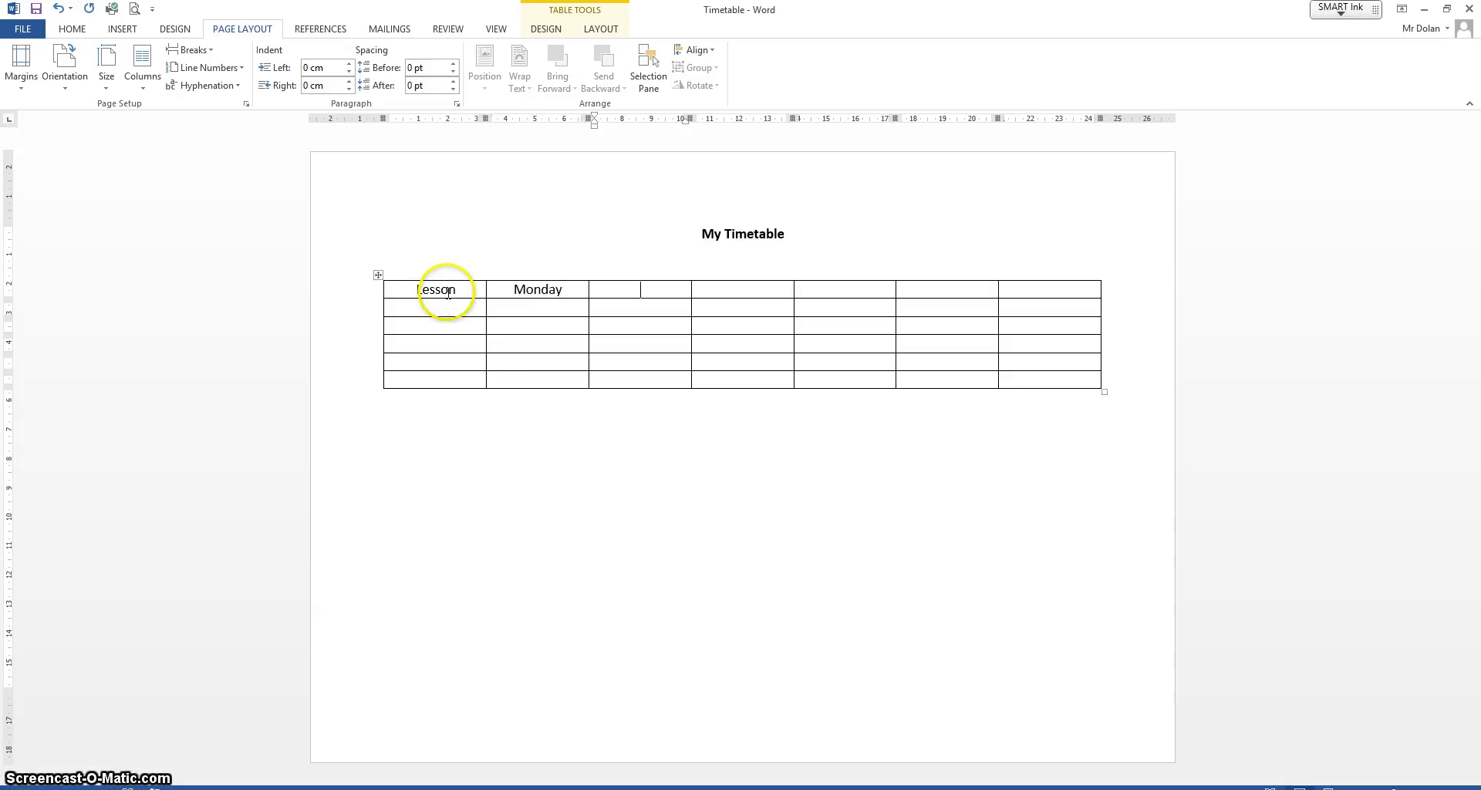
pyautogui.write('Tuesday')
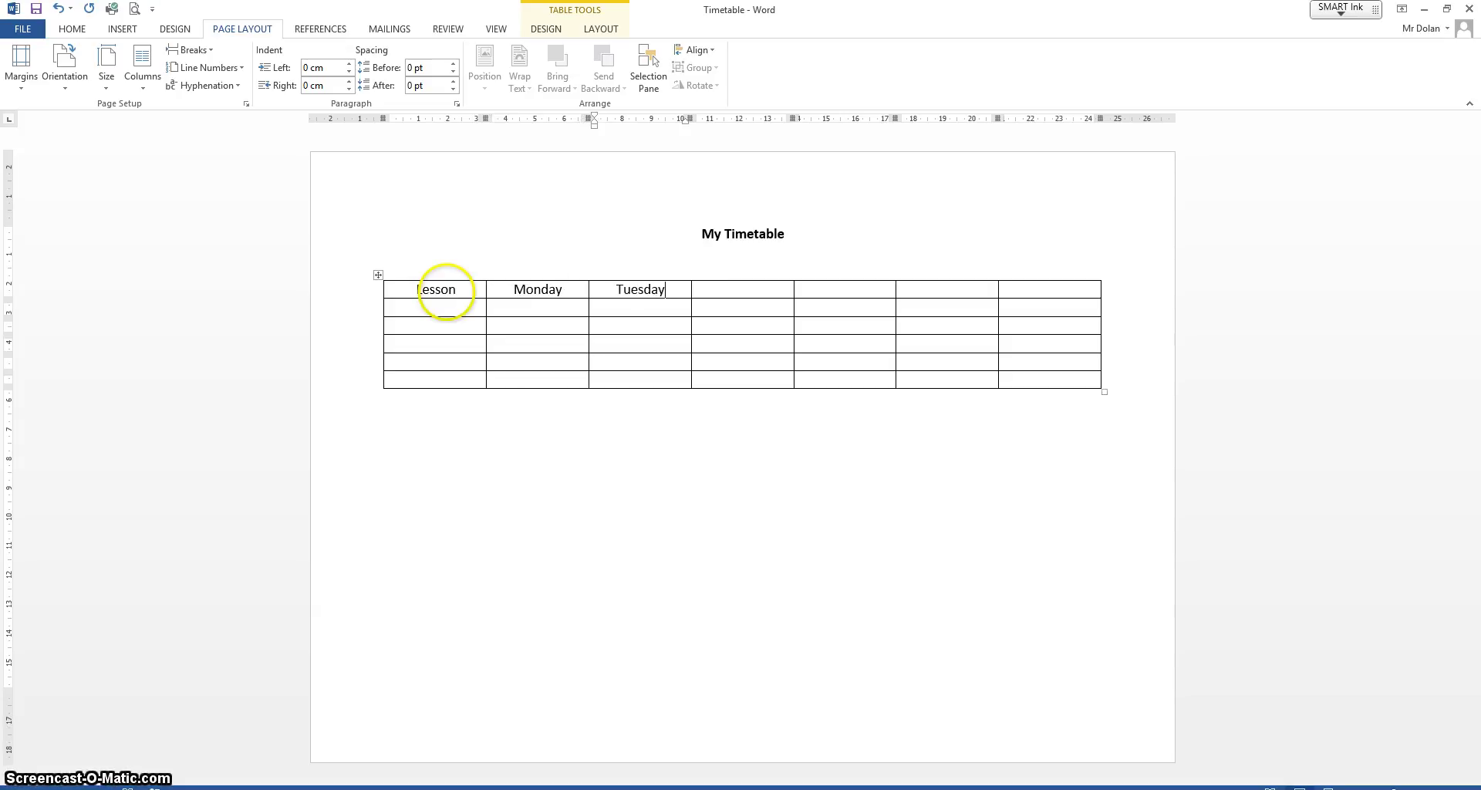
pyautogui.click(754, 291)
pyautogui.write('Wed')
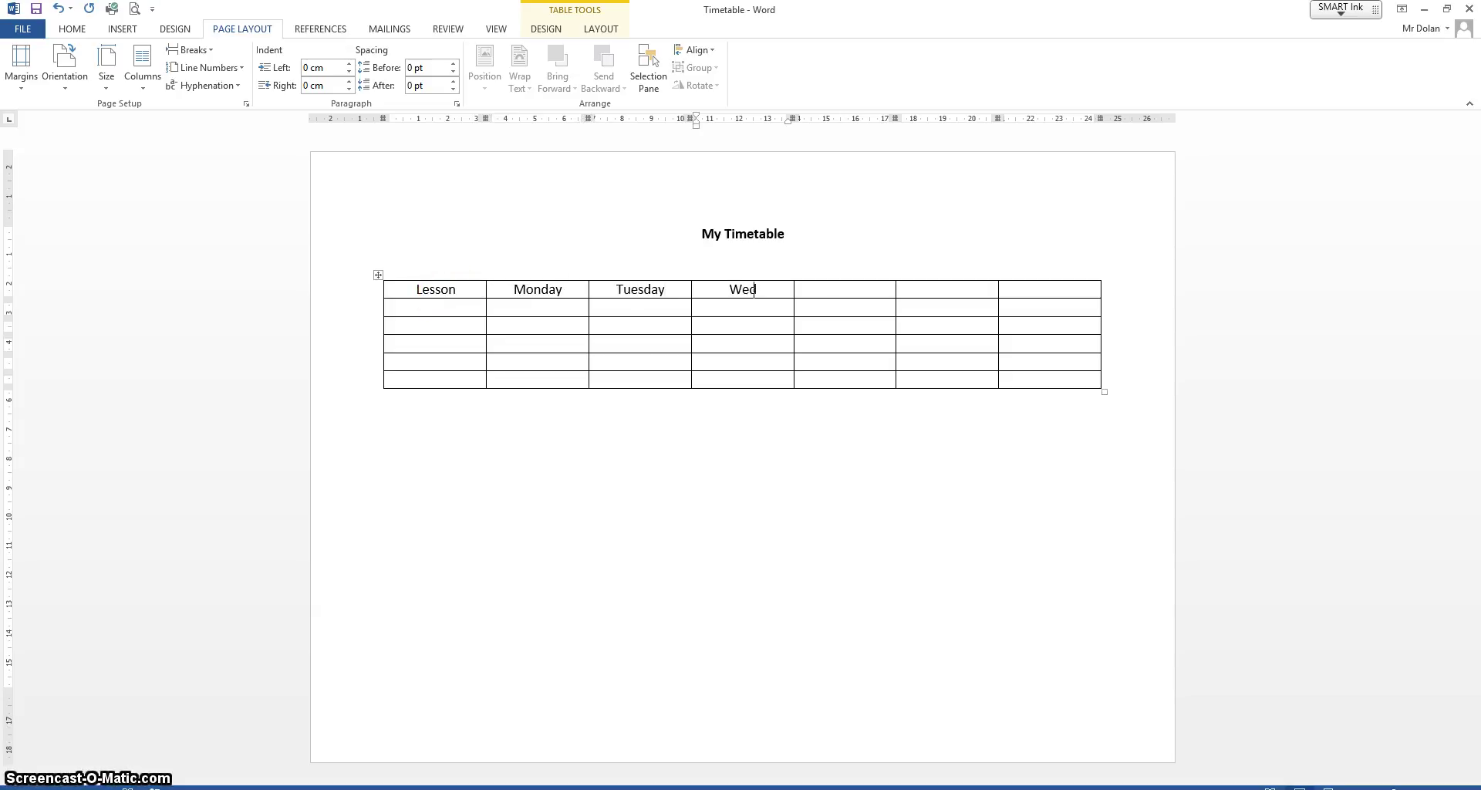
pyautogui.write('nesday')
pyautogui.write('Thursday')
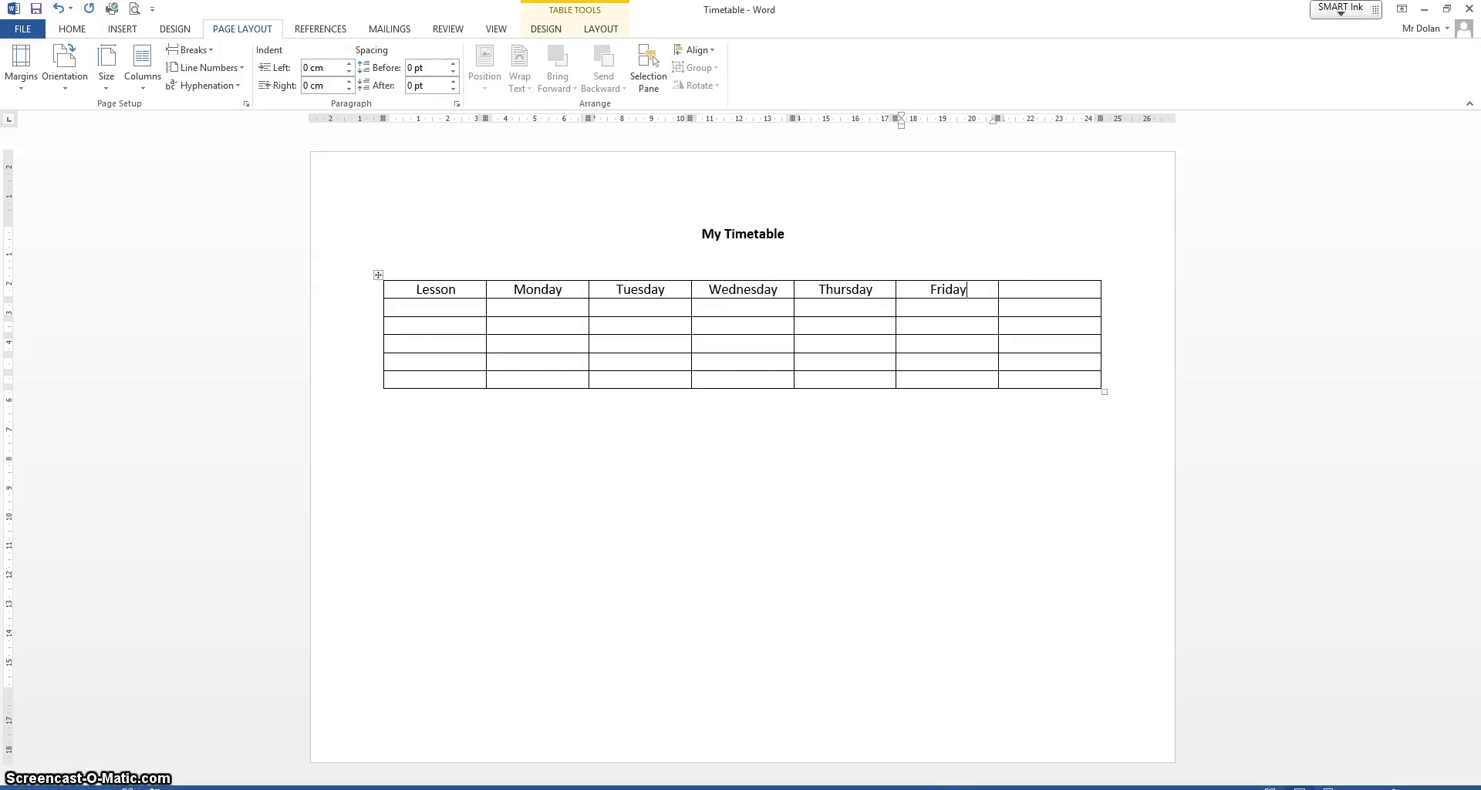
# Number the lessons 1 to 5 down the Lesson column.
pyautogui.click(415, 309)
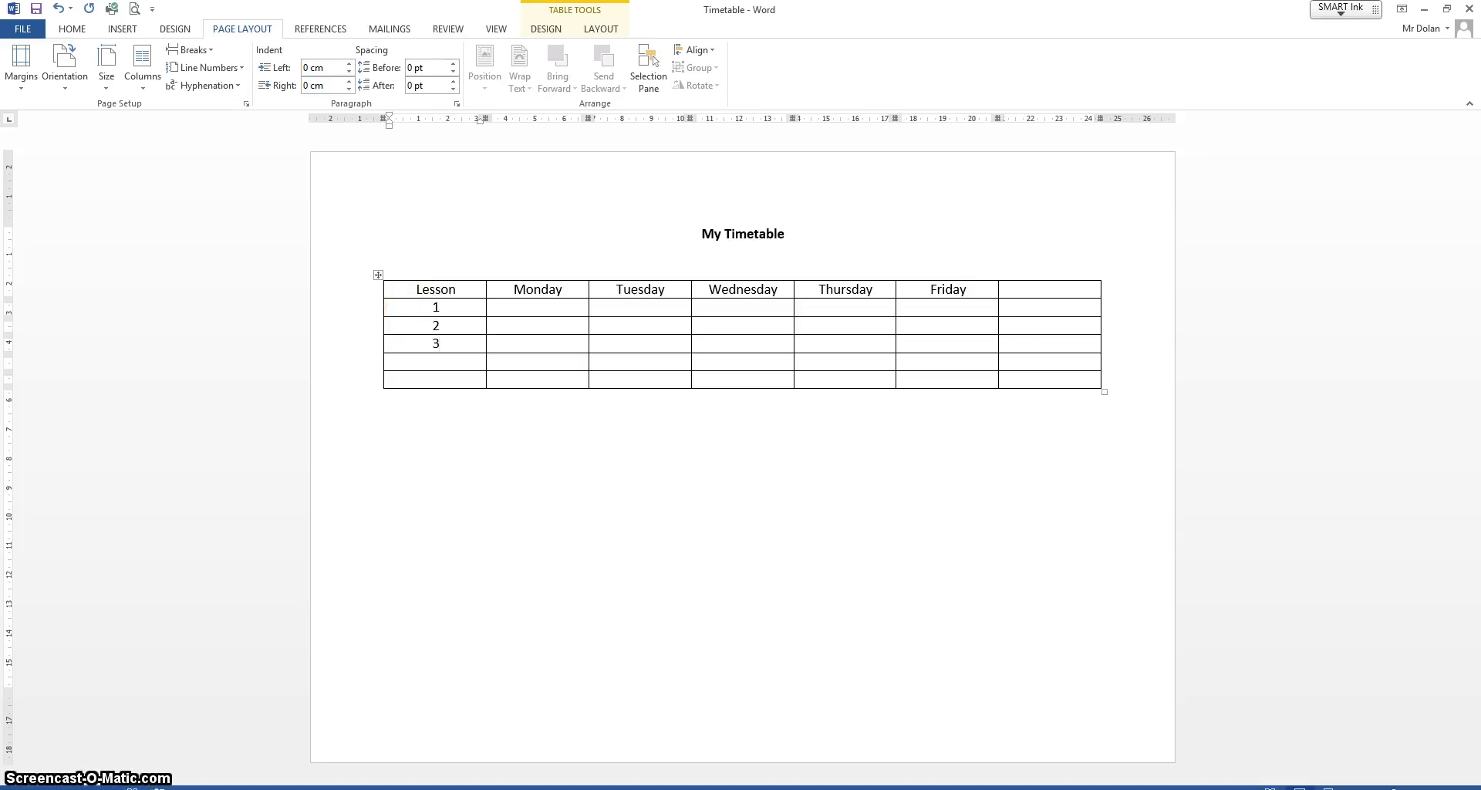
pyautogui.write('5')
pyautogui.press('Down')
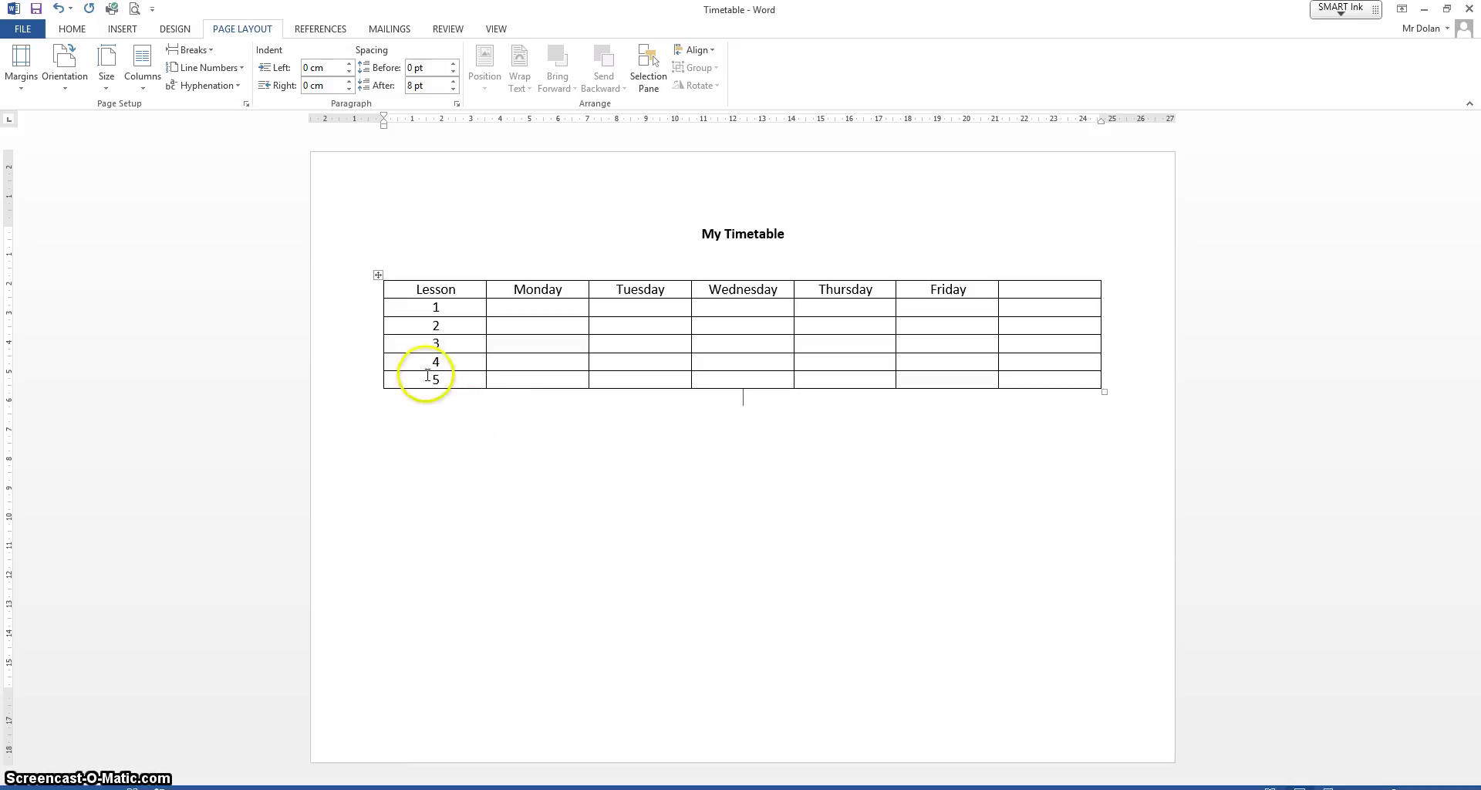
# Add a row below lesson 5 and enter 6 in its Lesson cell.
pyautogui.moveTo(382, 377)
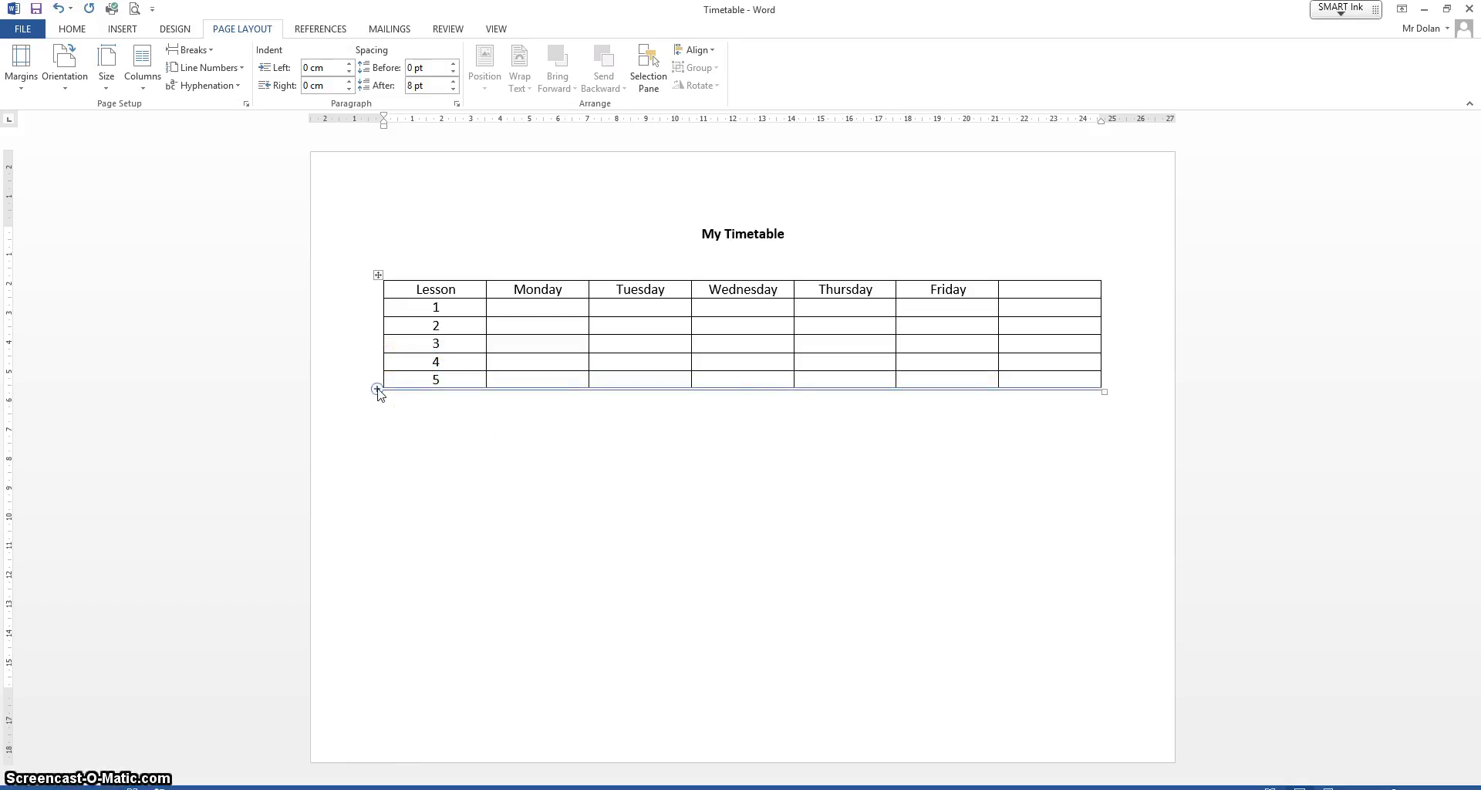
pyautogui.click(377, 390)
pyautogui.click(427, 398)
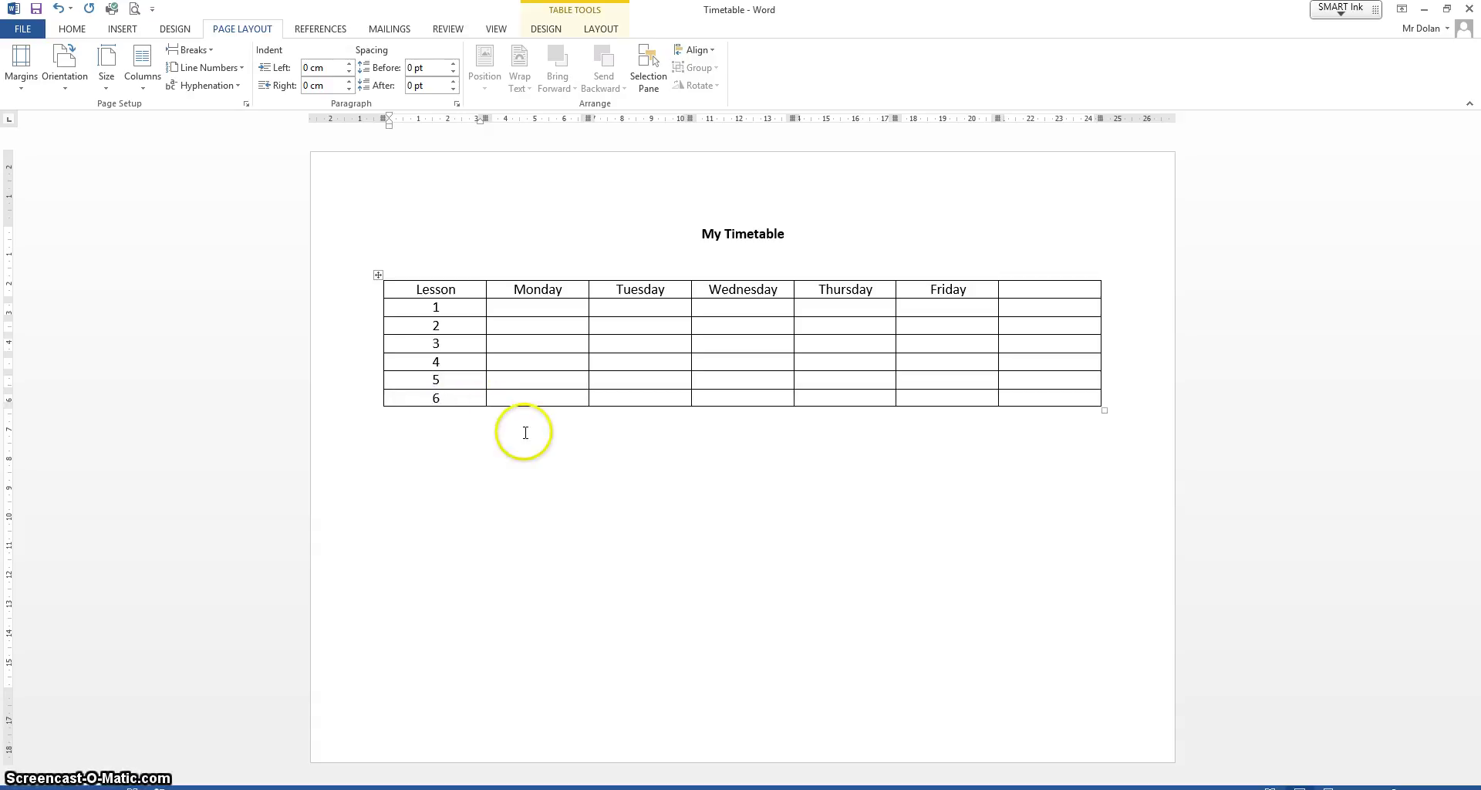
pyautogui.click(934, 483)
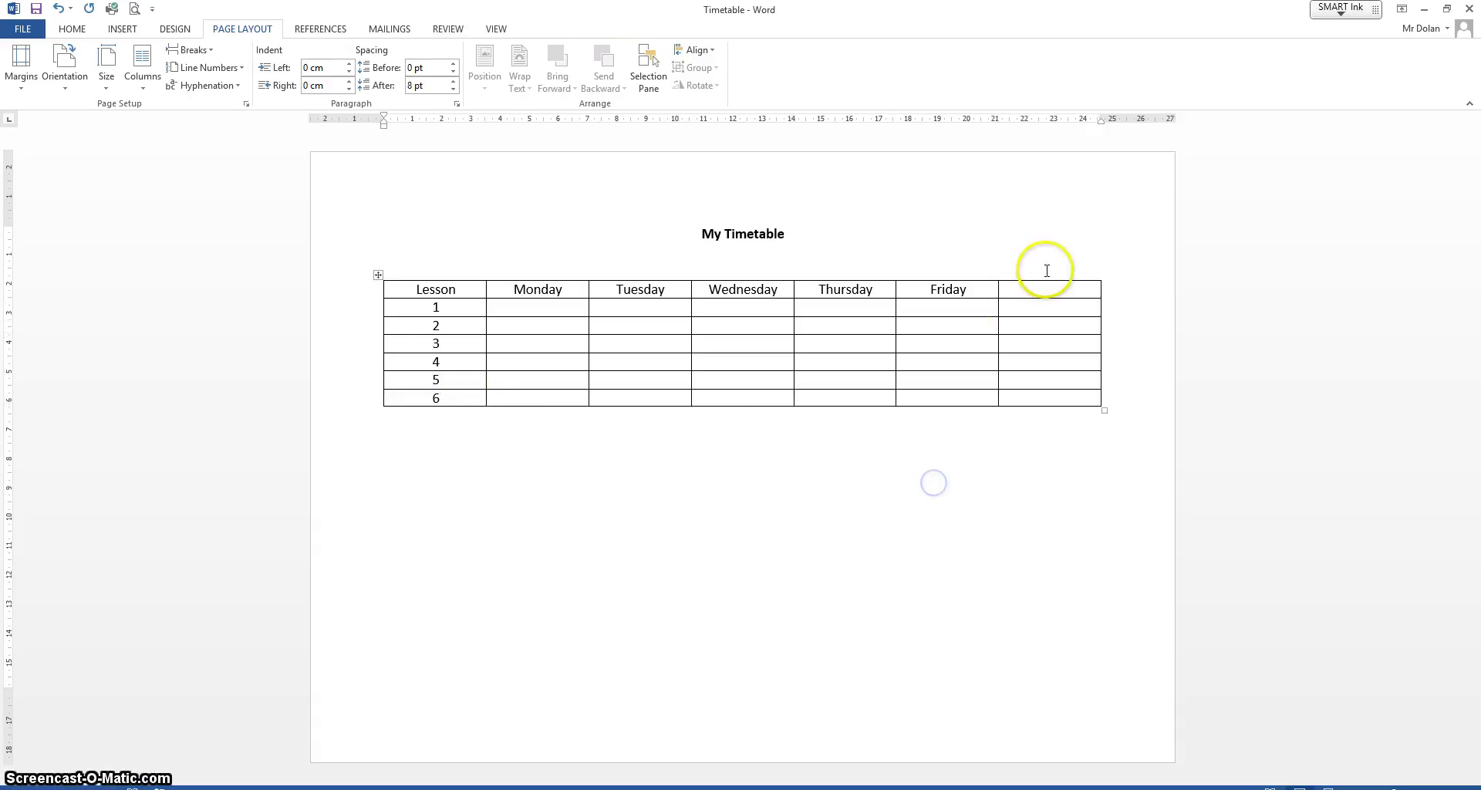
# Delete the empty column after Friday.
pyautogui.click(1041, 287)
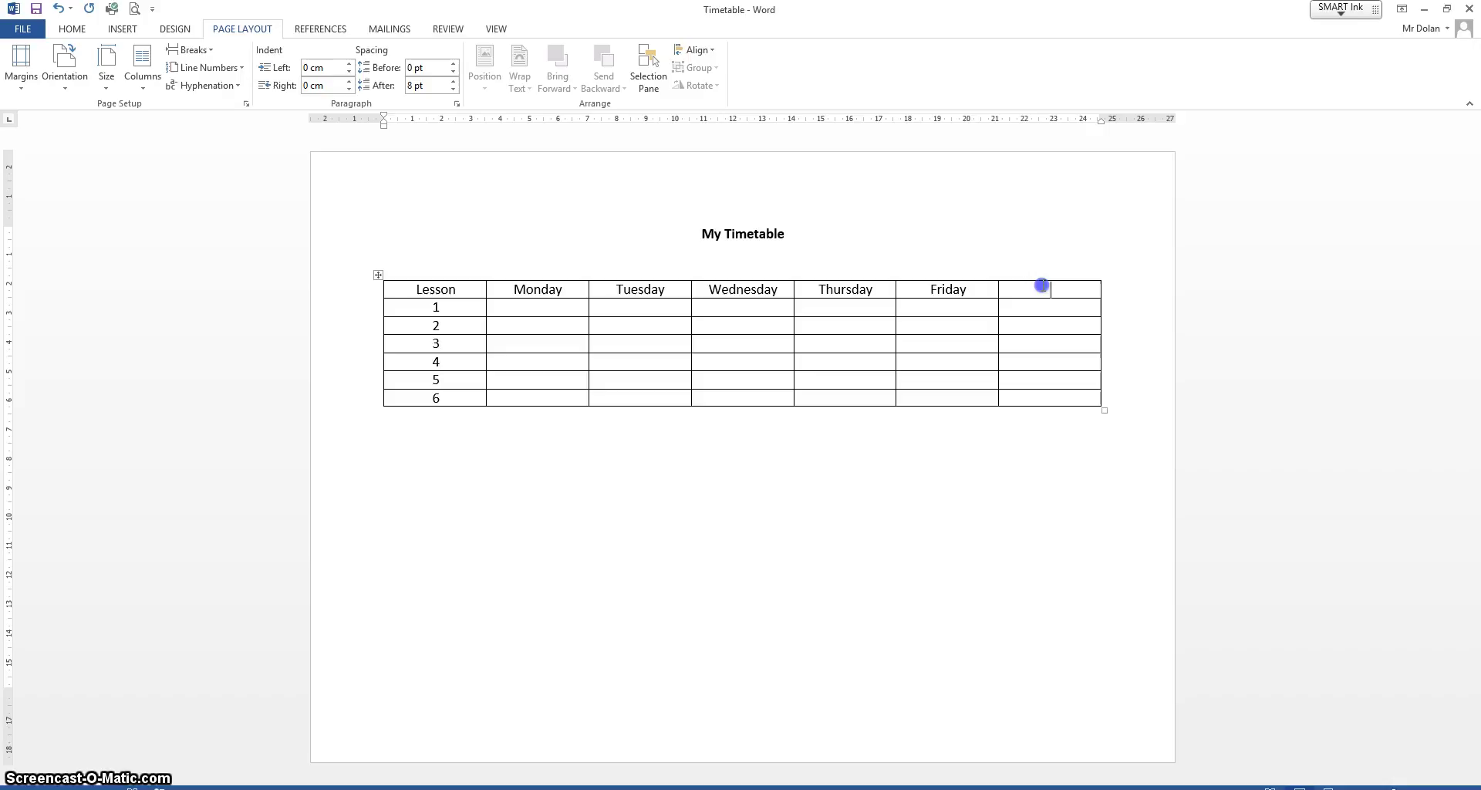
pyautogui.moveTo(1042, 299); pyautogui.dragTo(1044, 396)
pyautogui.rightClick(1045, 398)
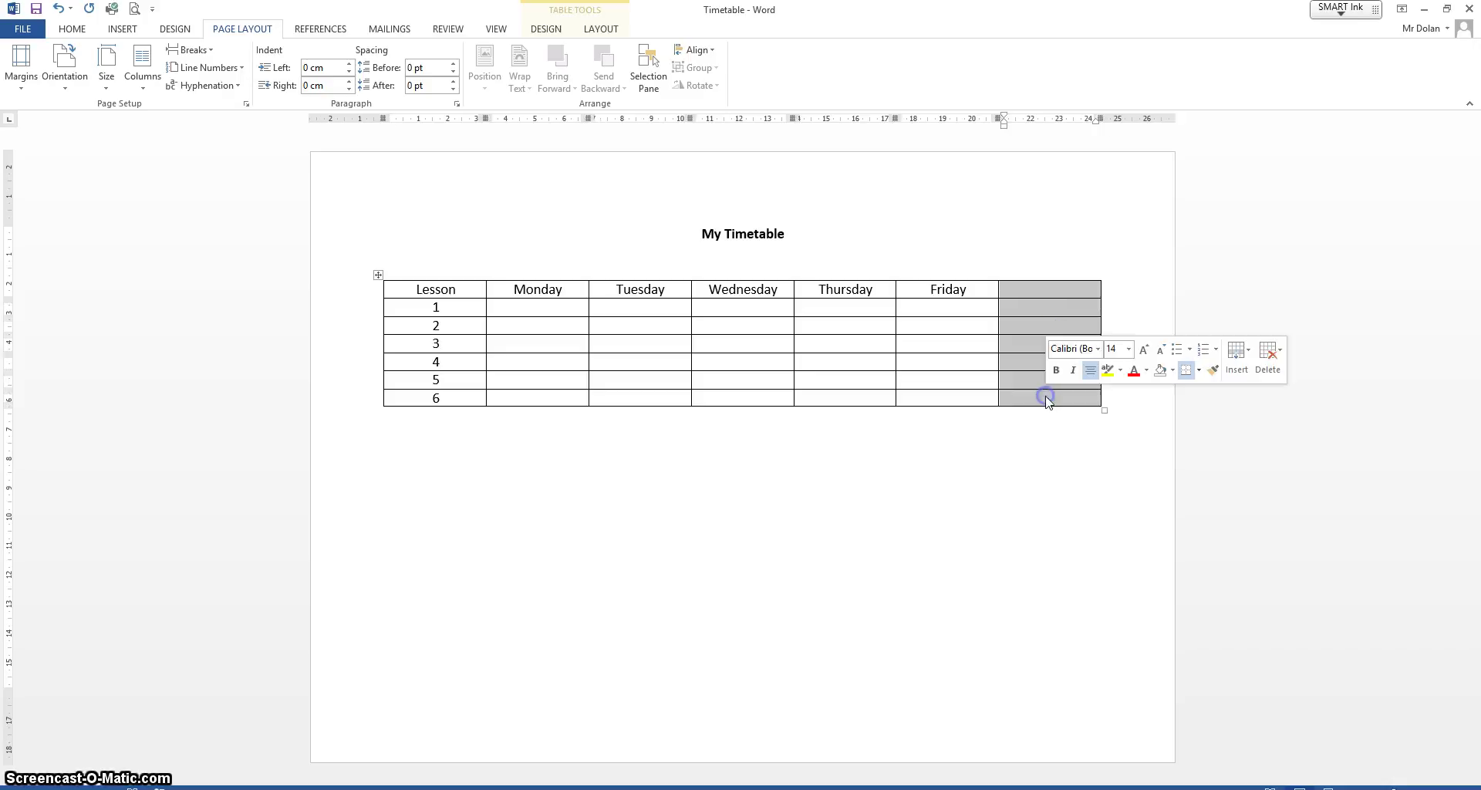
pyautogui.click(1095, 505)
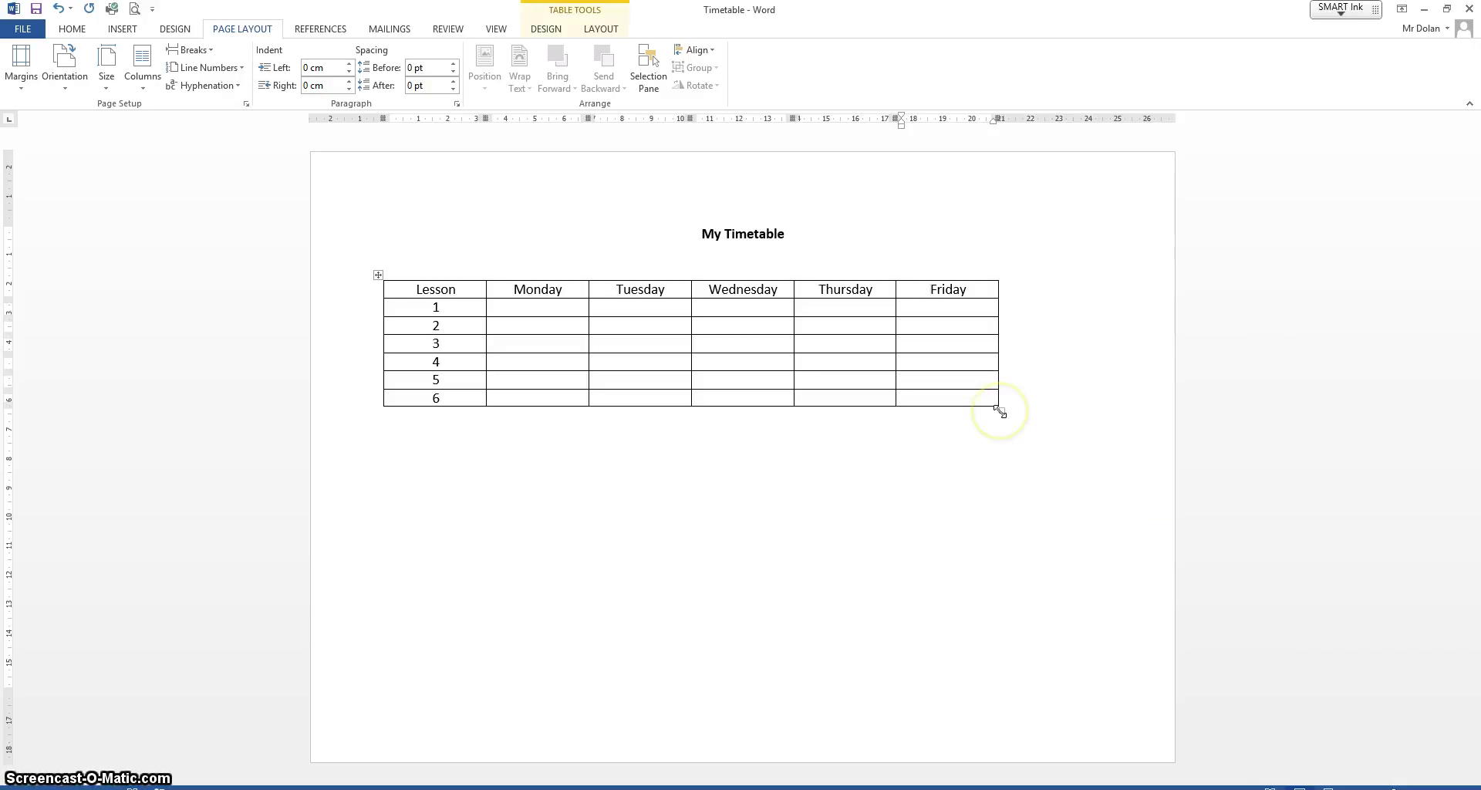
# Enlarge the whole table to about 25.5 cm wide with taller rows.
pyautogui.moveTo(999, 412); pyautogui.dragTo(1133, 502)
pyautogui.click(596, 327)
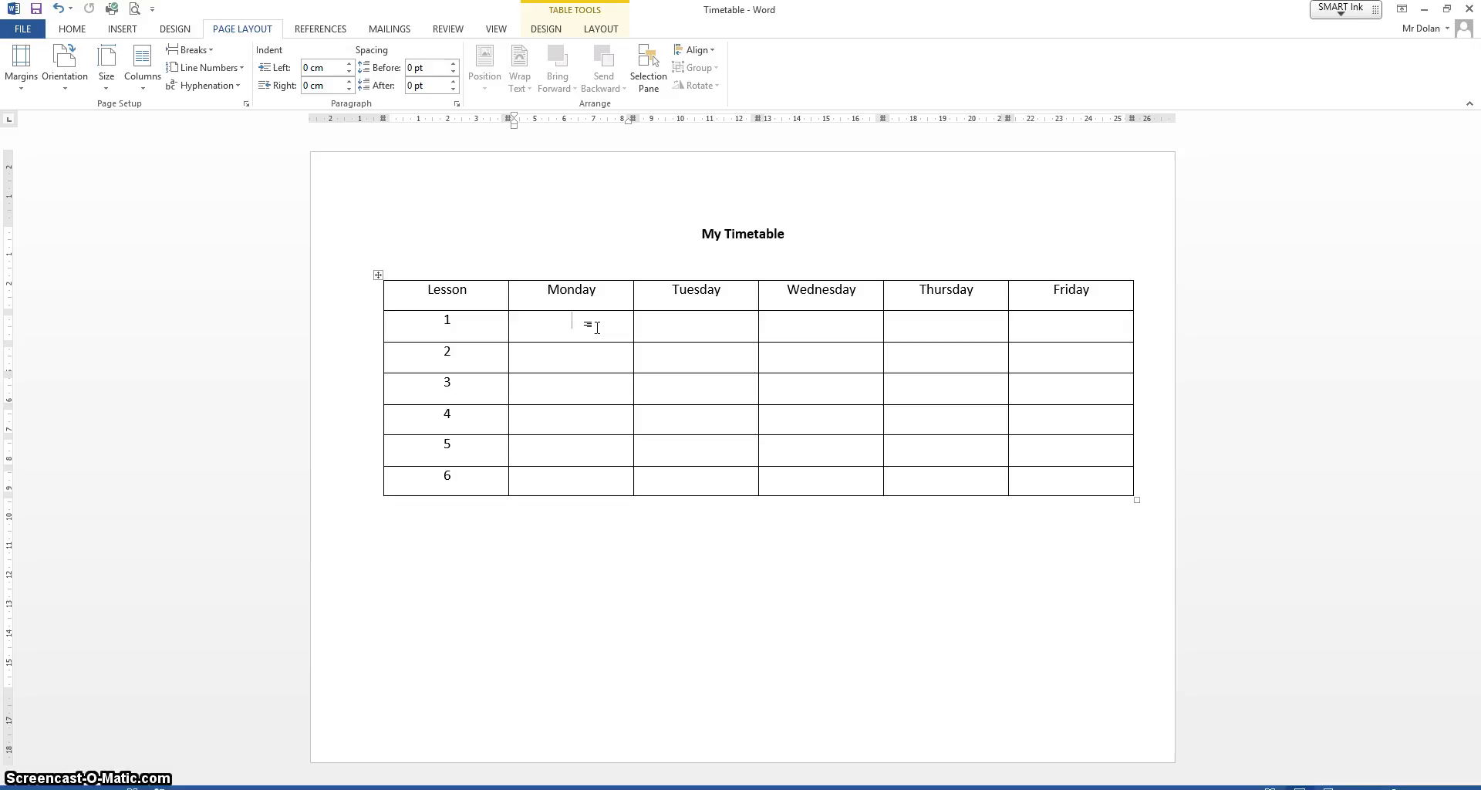
pyautogui.click(567, 326)
# Make the heading row from Lesson to Friday bold.
pyautogui.click(418, 293)
pyautogui.moveTo(510, 292); pyautogui.dragTo(1063, 299)
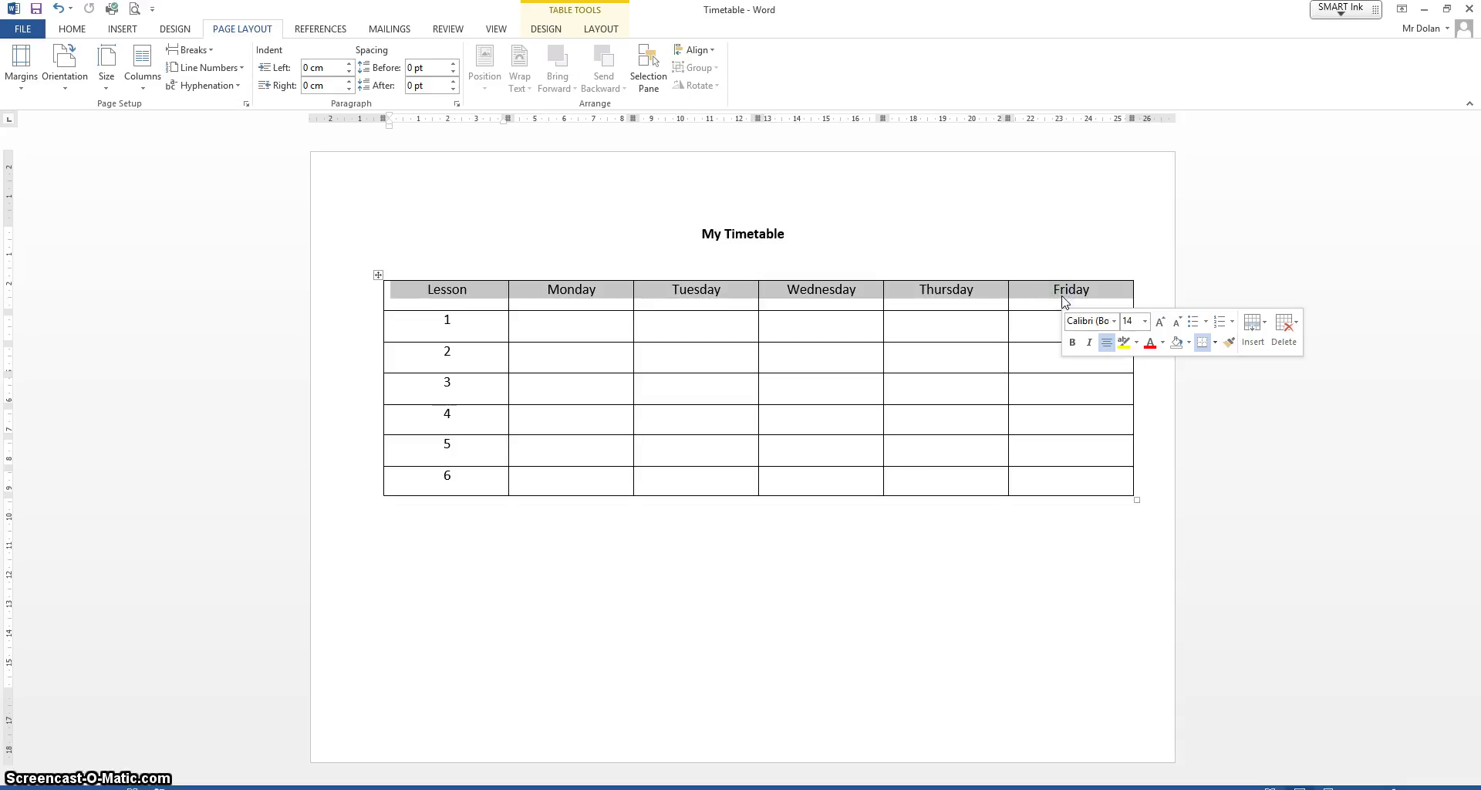
pyautogui.click(72, 28)
pyautogui.click(135, 80)
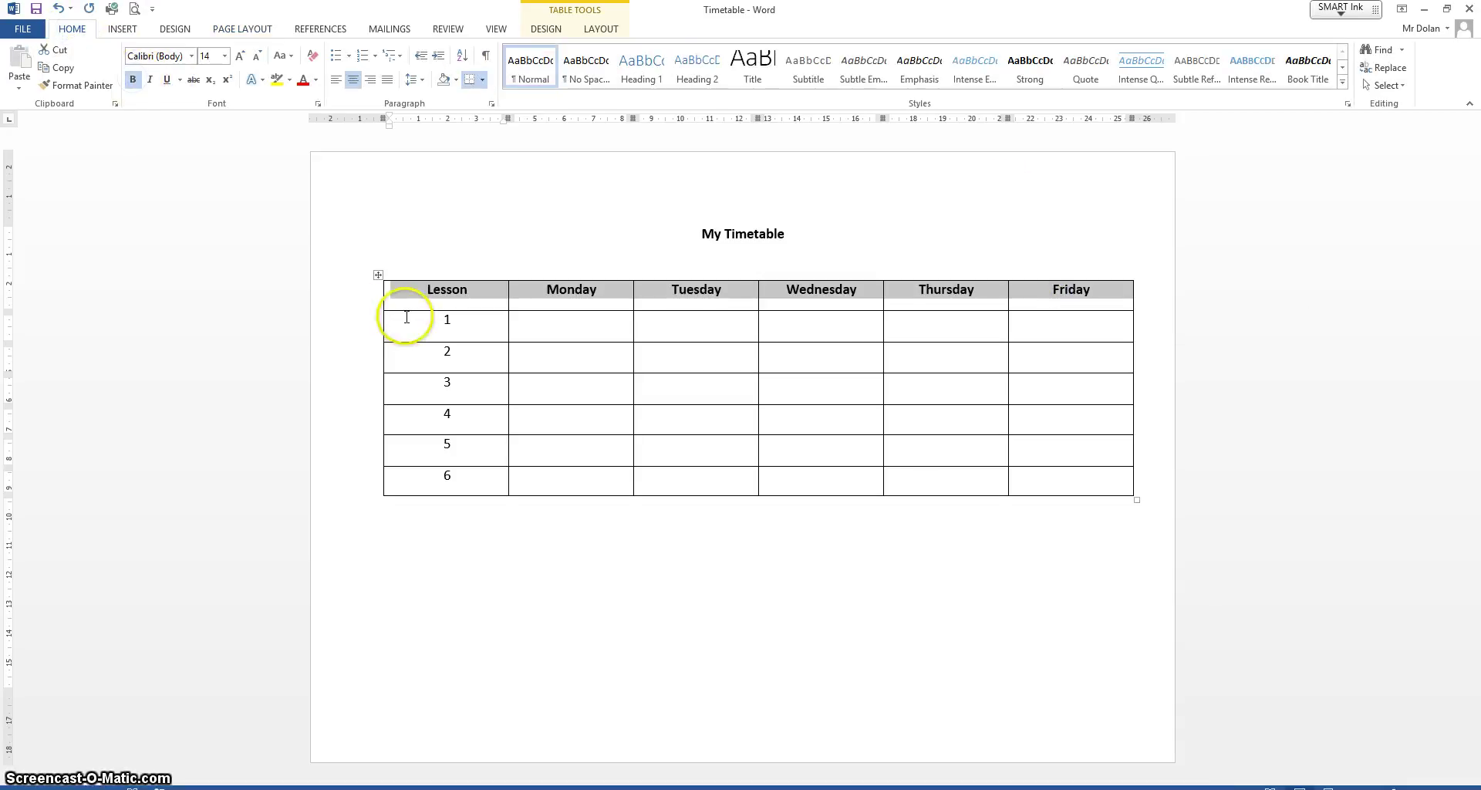
# Make the lesson numbers 1 to 6 in the first column bold.
pyautogui.moveTo(416, 321); pyautogui.dragTo(473, 482)
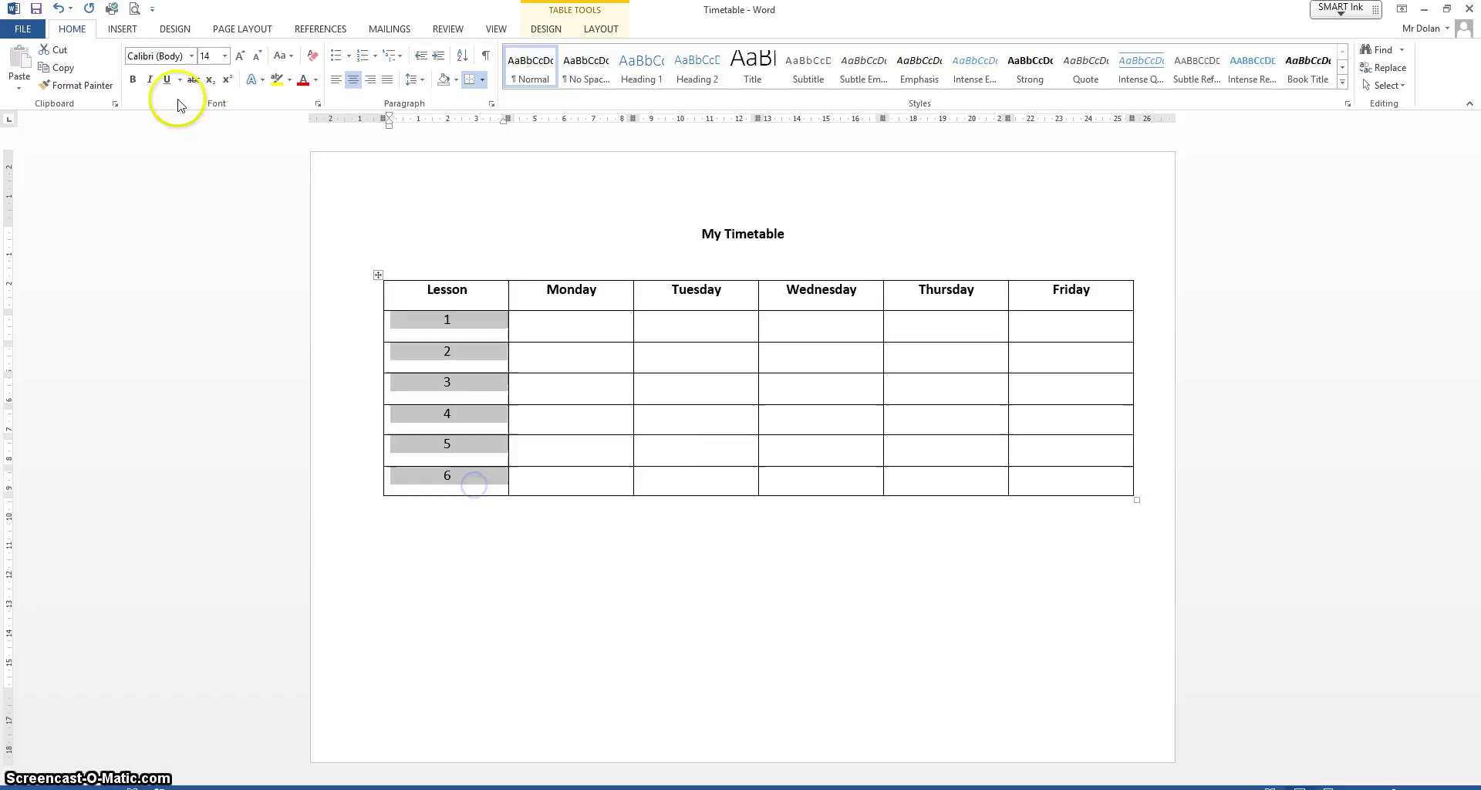
pyautogui.click(133, 79)
pyautogui.click(423, 324)
# Shade the heading row from Lesson to Friday light grey.
pyautogui.moveTo(404, 293); pyautogui.dragTo(1058, 291)
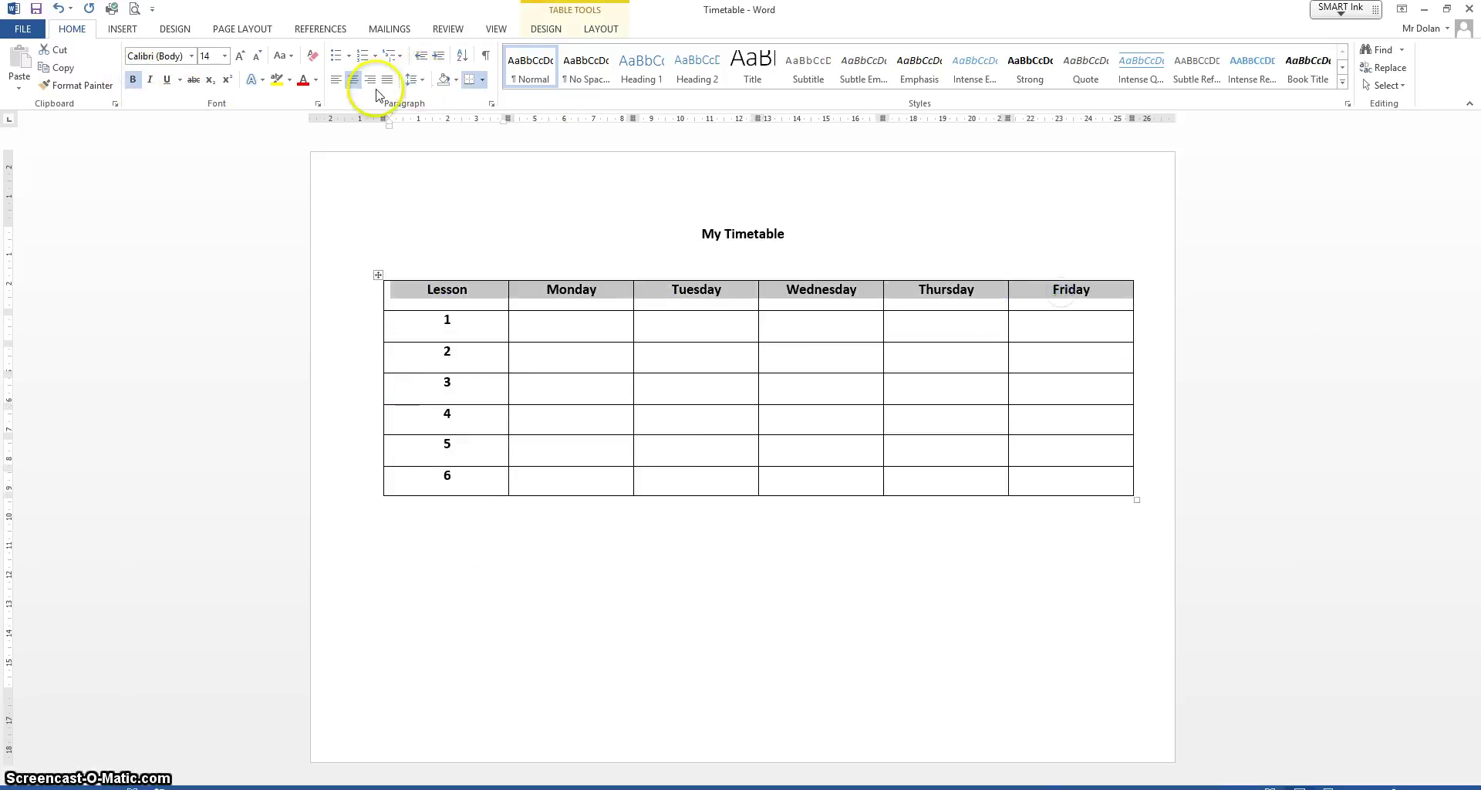
pyautogui.click(456, 80)
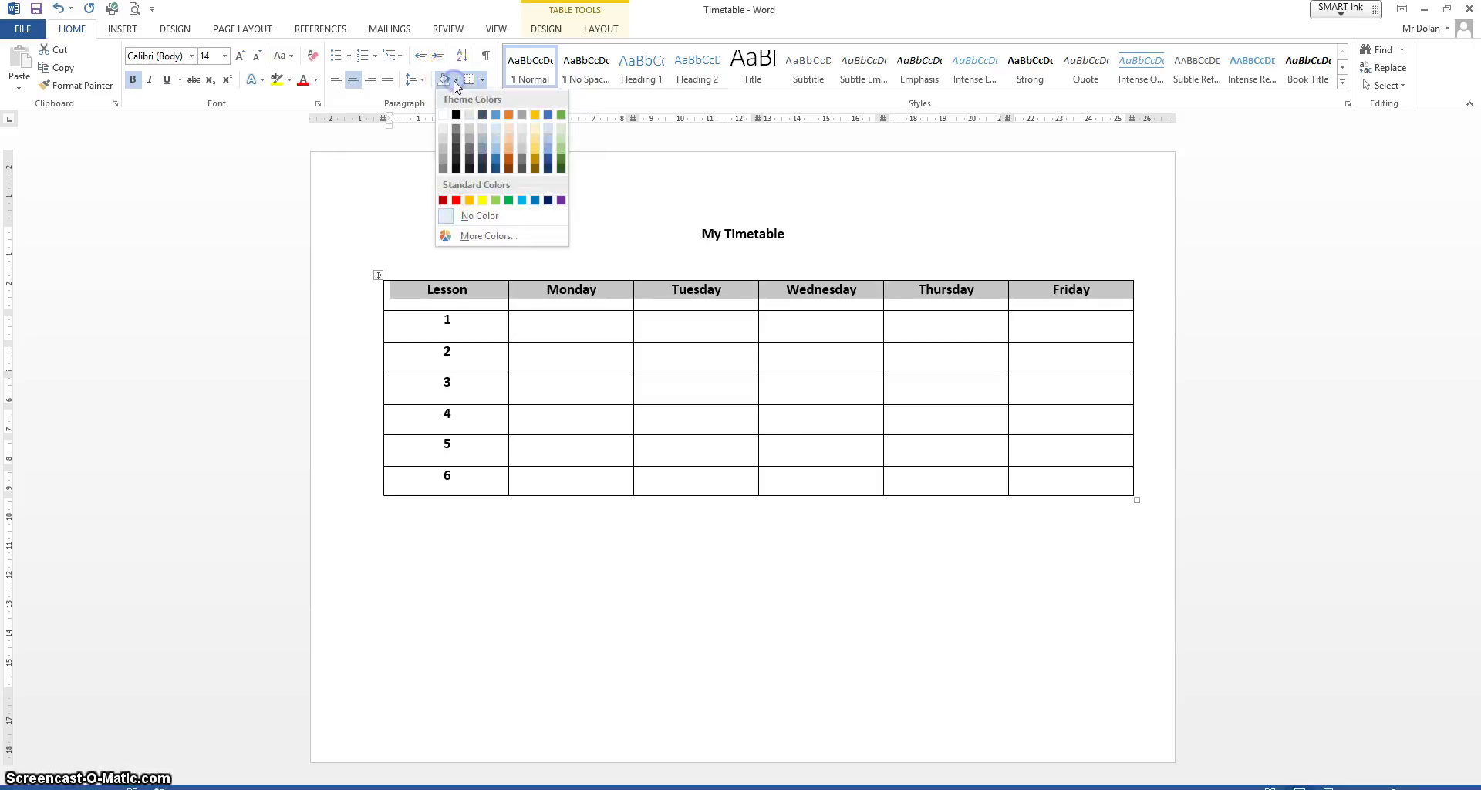
pyautogui.click(444, 137)
pyautogui.click(409, 294)
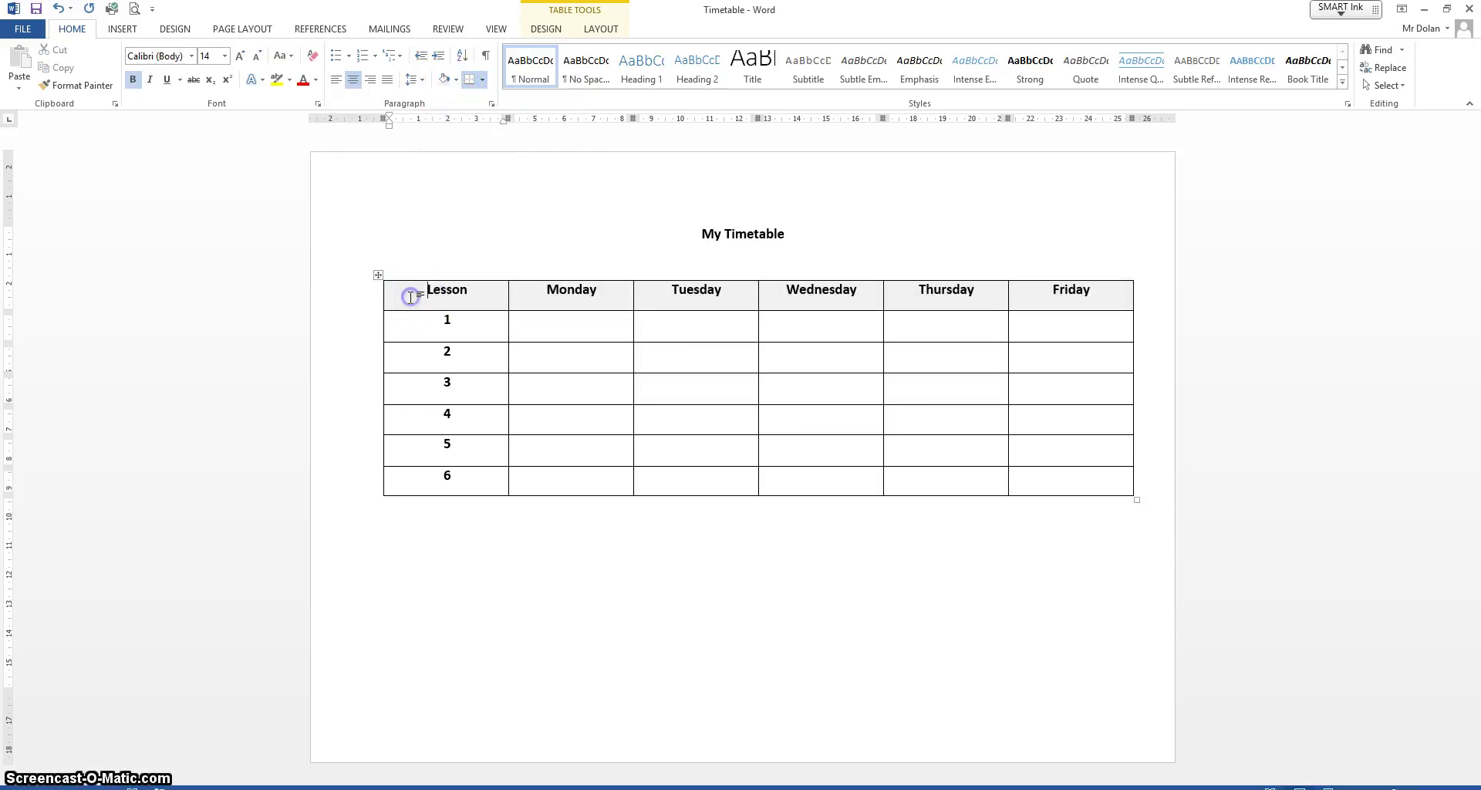
# Apply the same light grey shading to the Lesson column, from its heading down to 6.
pyautogui.moveTo(403, 327); pyautogui.dragTo(420, 486)
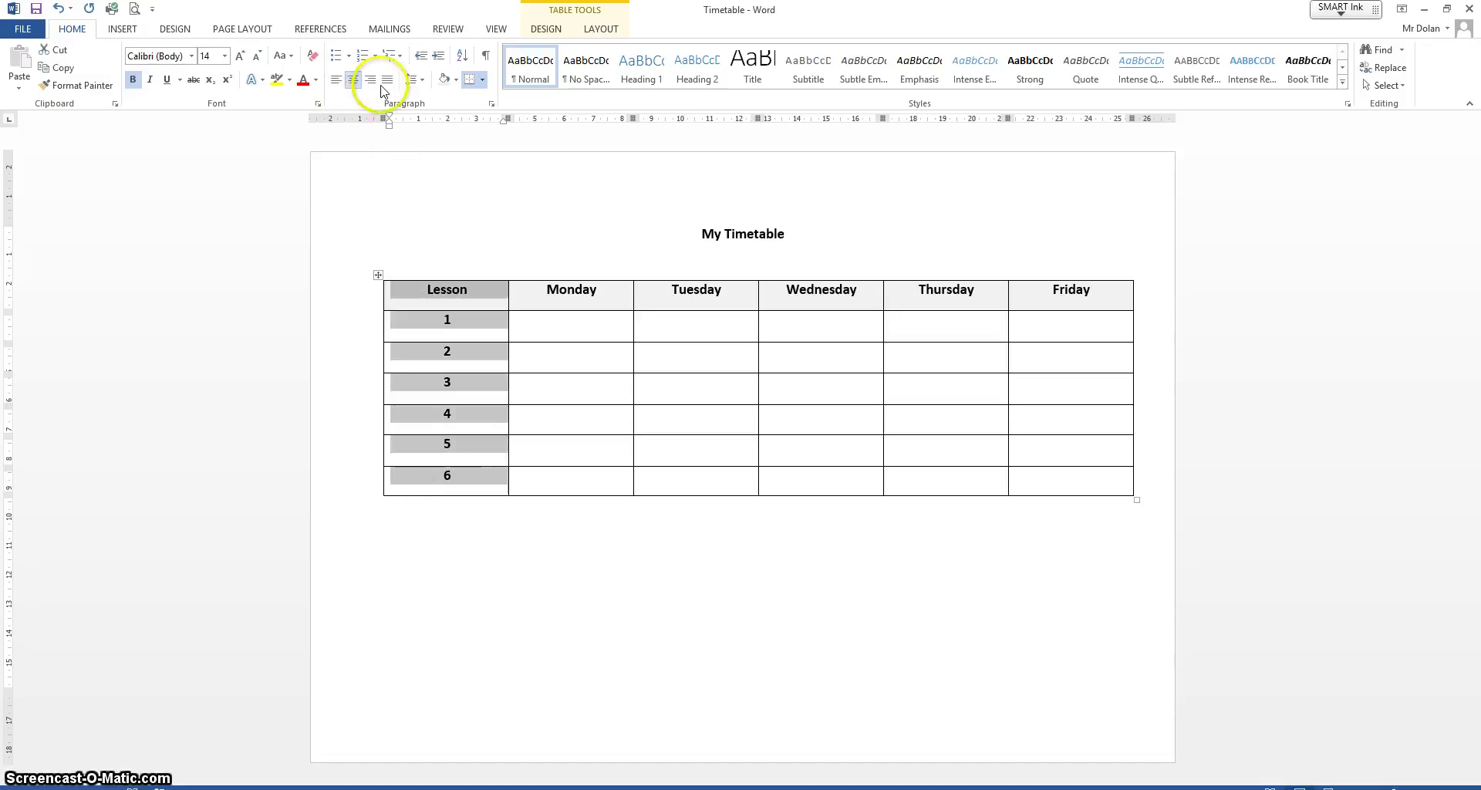
pyautogui.click(442, 80)
pyautogui.click(553, 457)
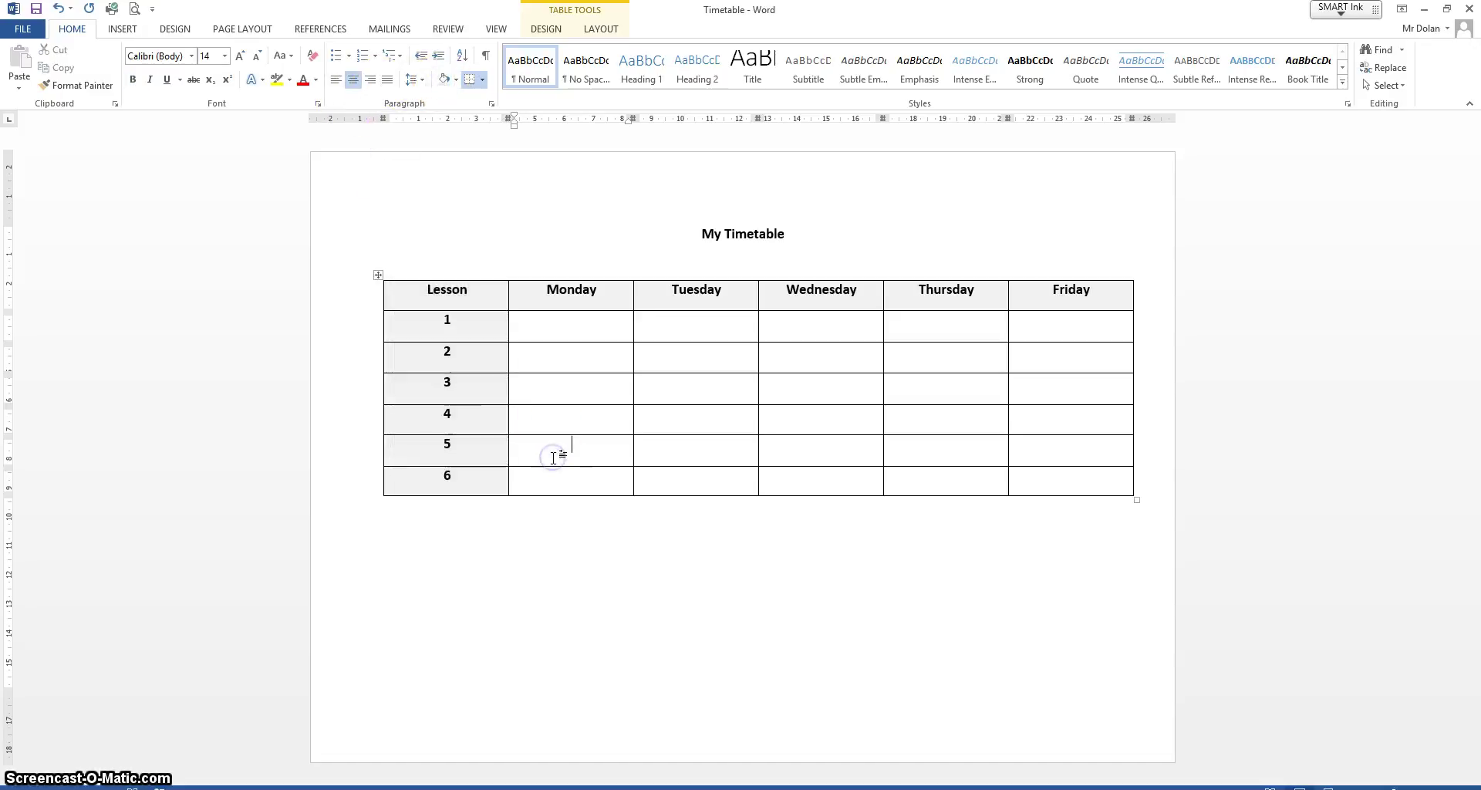